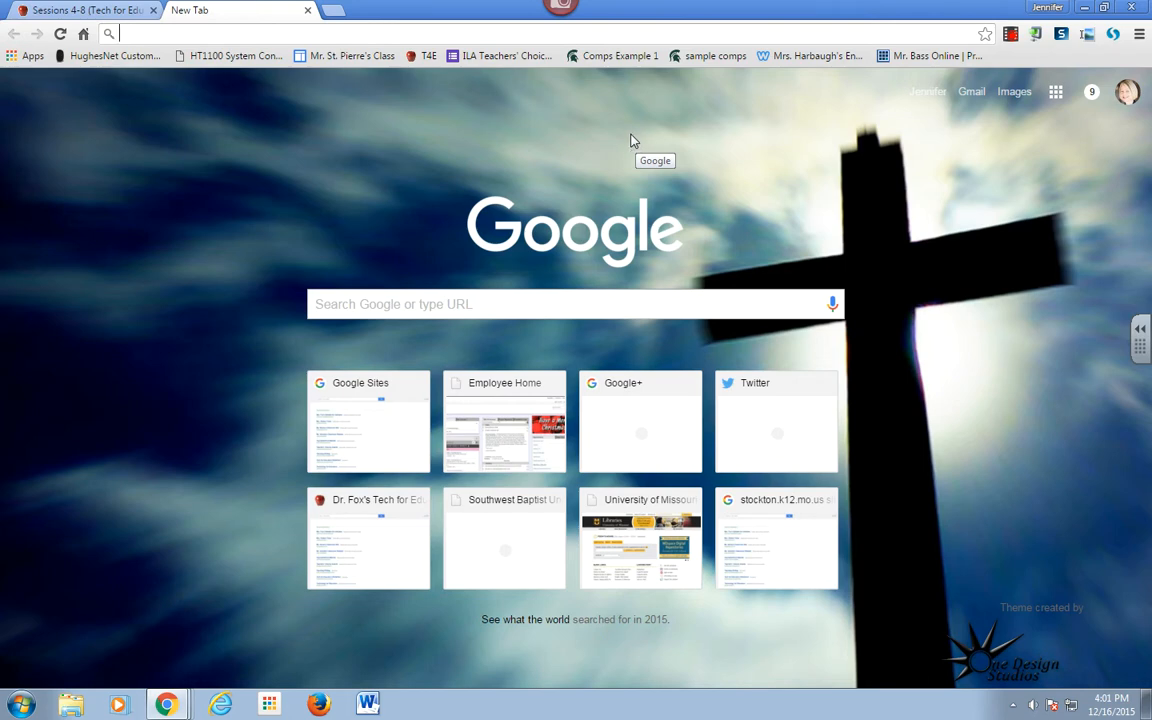
Step: Open the list.ly site, and bring up the Chrome Web Store in a separate browser tab
text(list.ly)
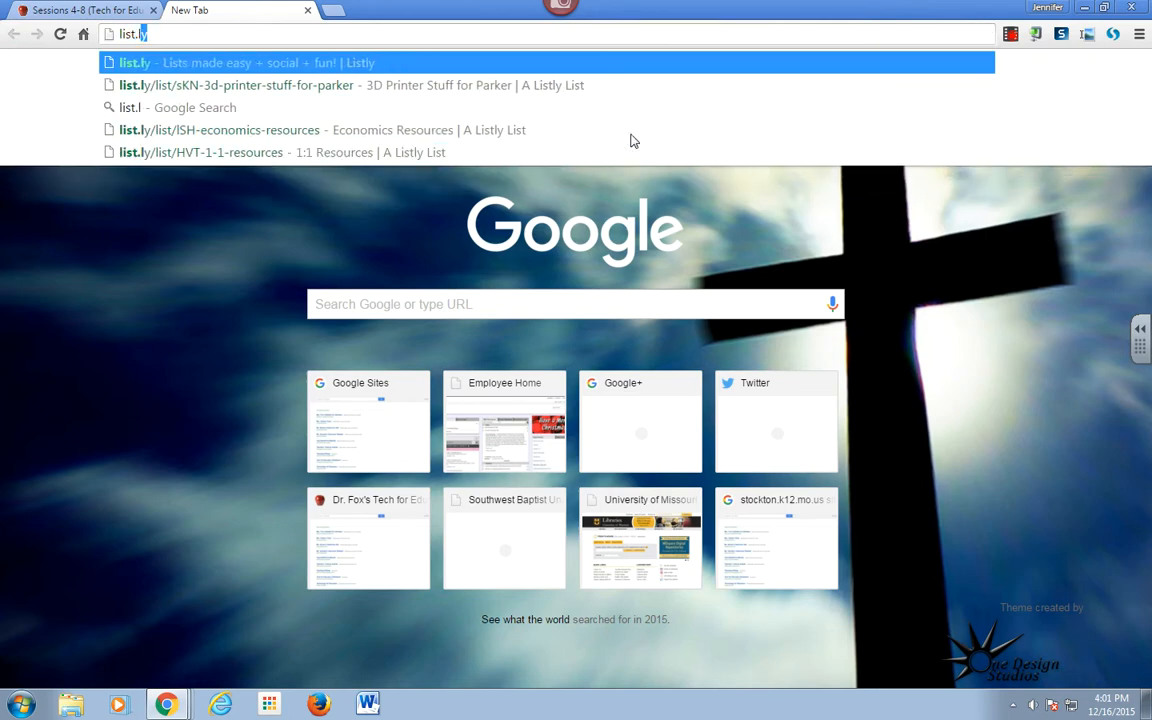
key(Return)
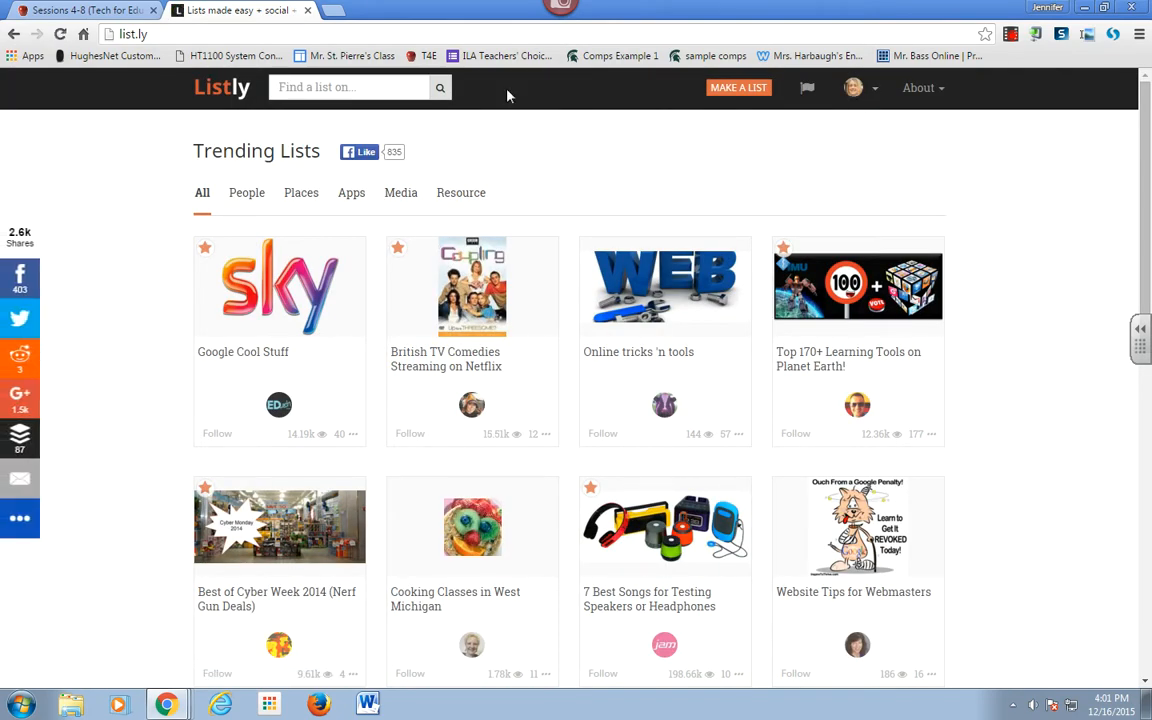
click(336, 12)
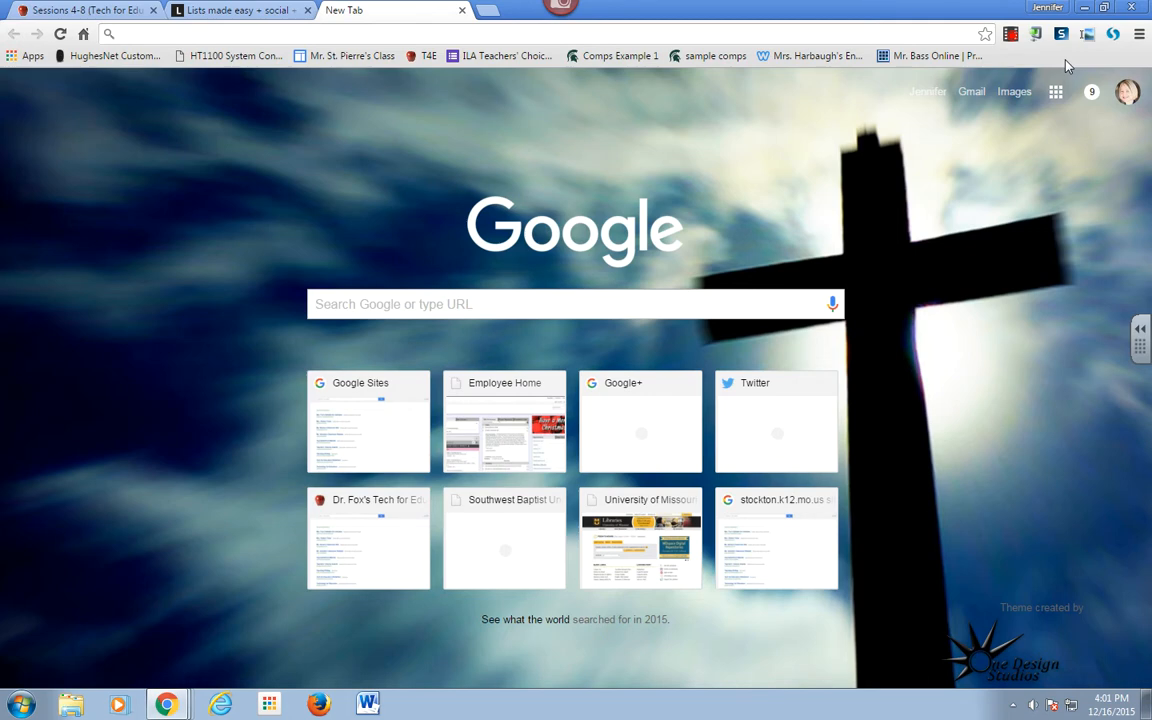
text(chrome web store)
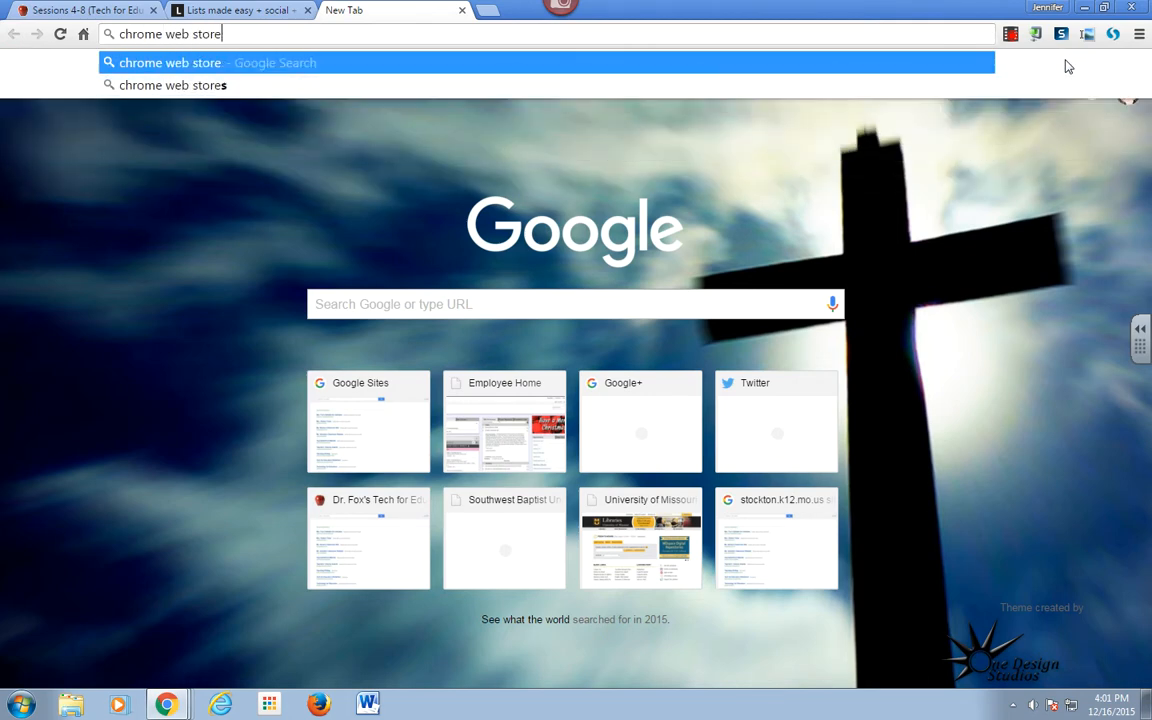
key(Return)
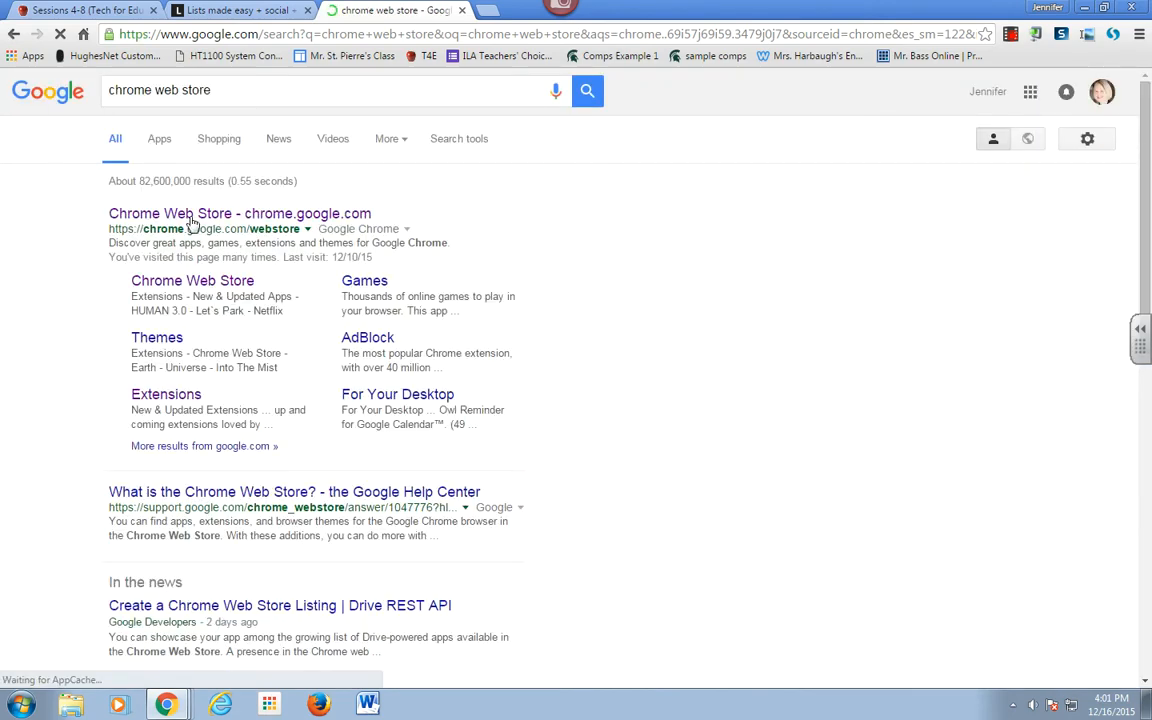
click(200, 218)
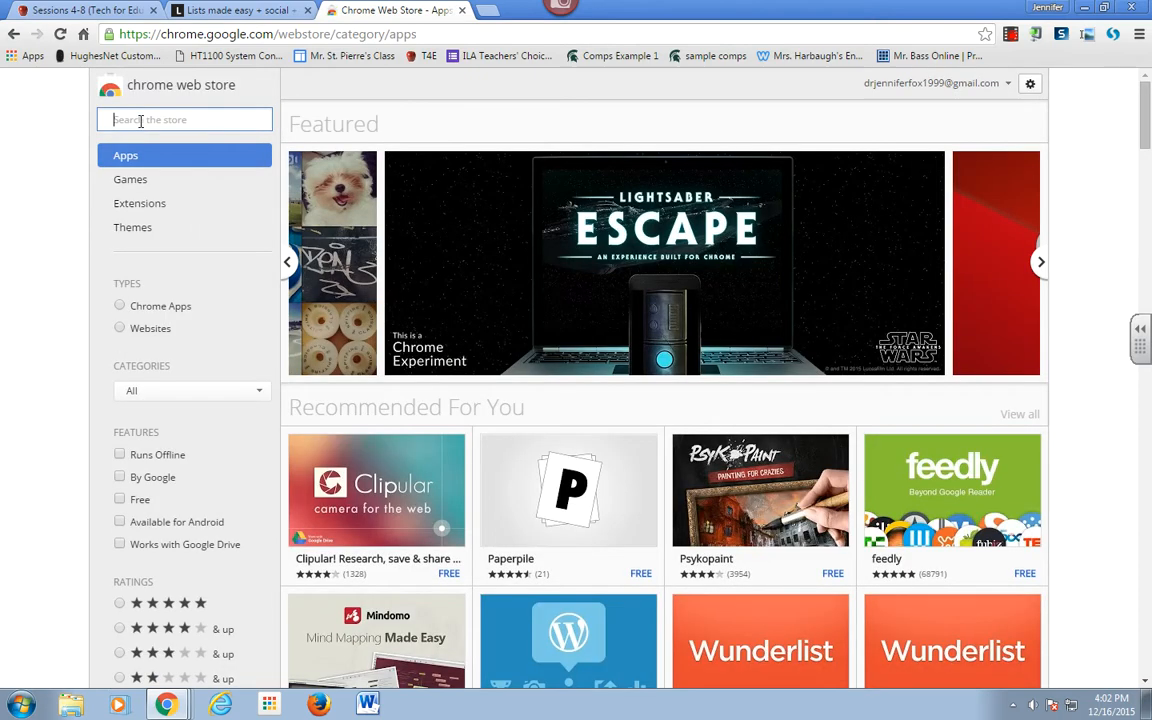
Step: Search the store for "listly" and limit the results to extensions
text(listly)
key(Return)
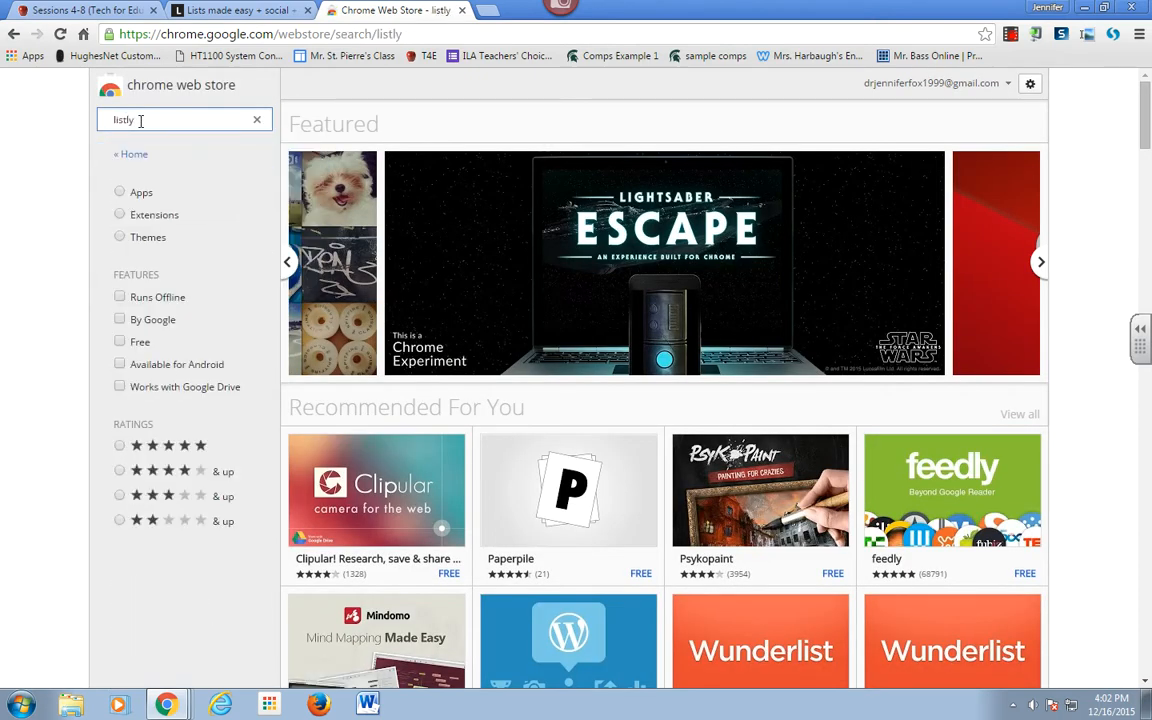
click(120, 216)
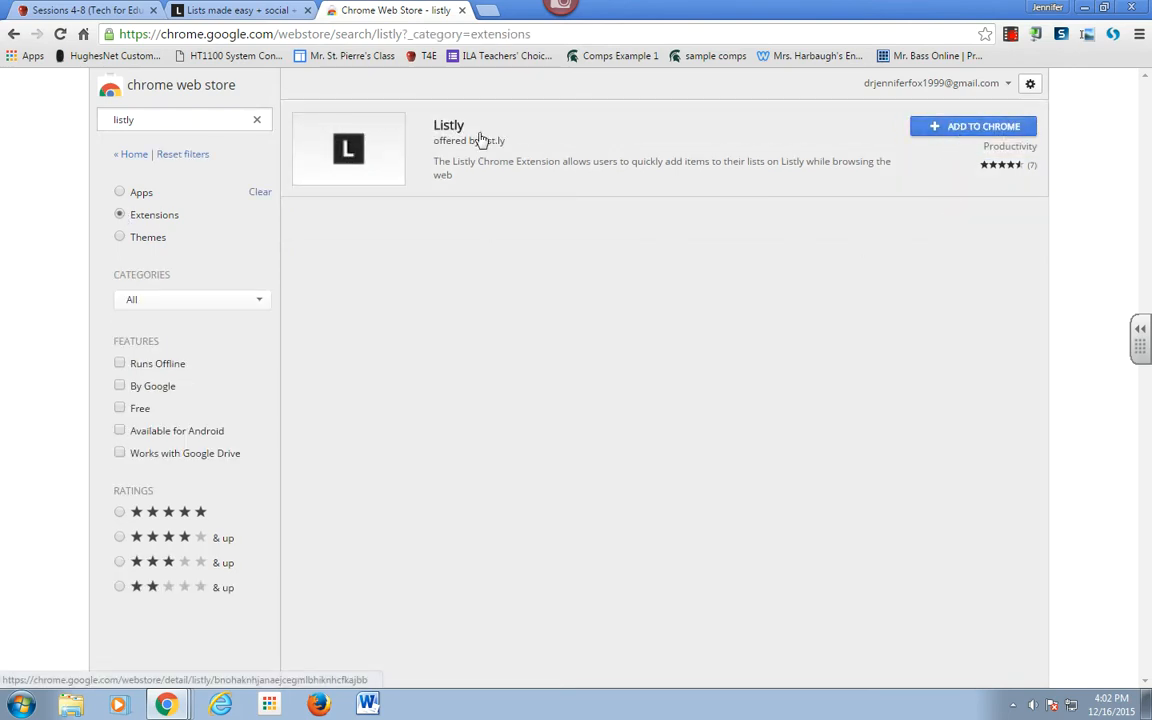
Step: Add the Listly extension to Chrome and close the web store page
click(957, 132)
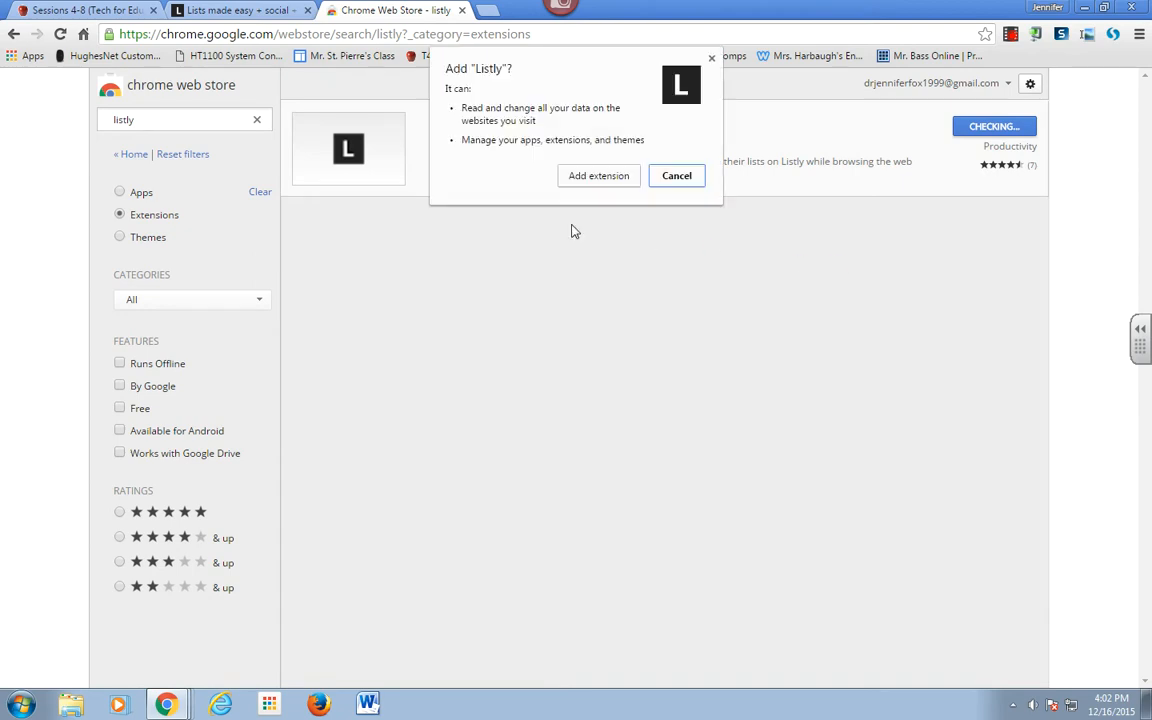
click(594, 178)
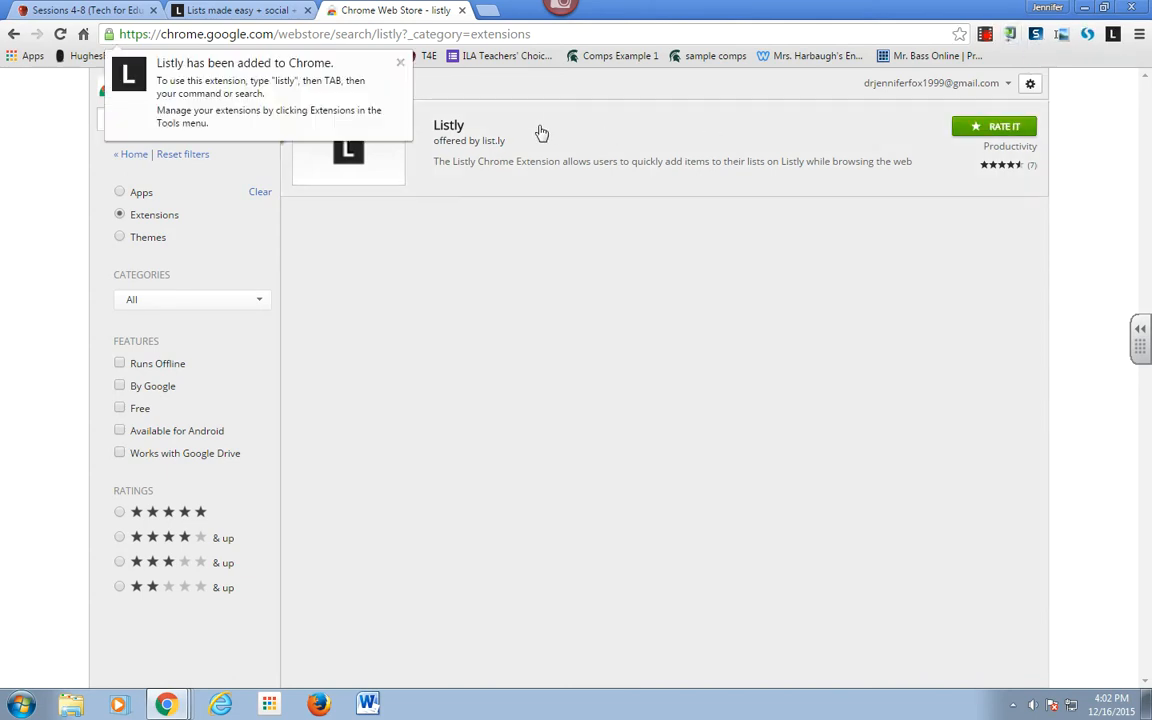
click(400, 62)
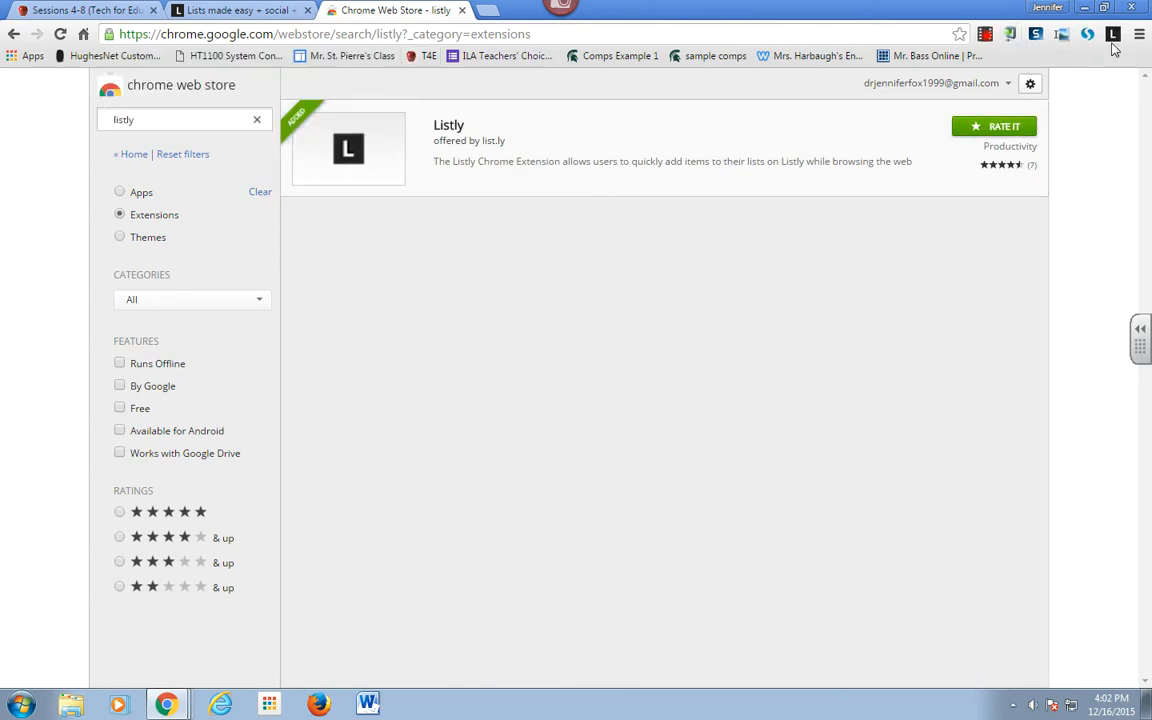
click(462, 10)
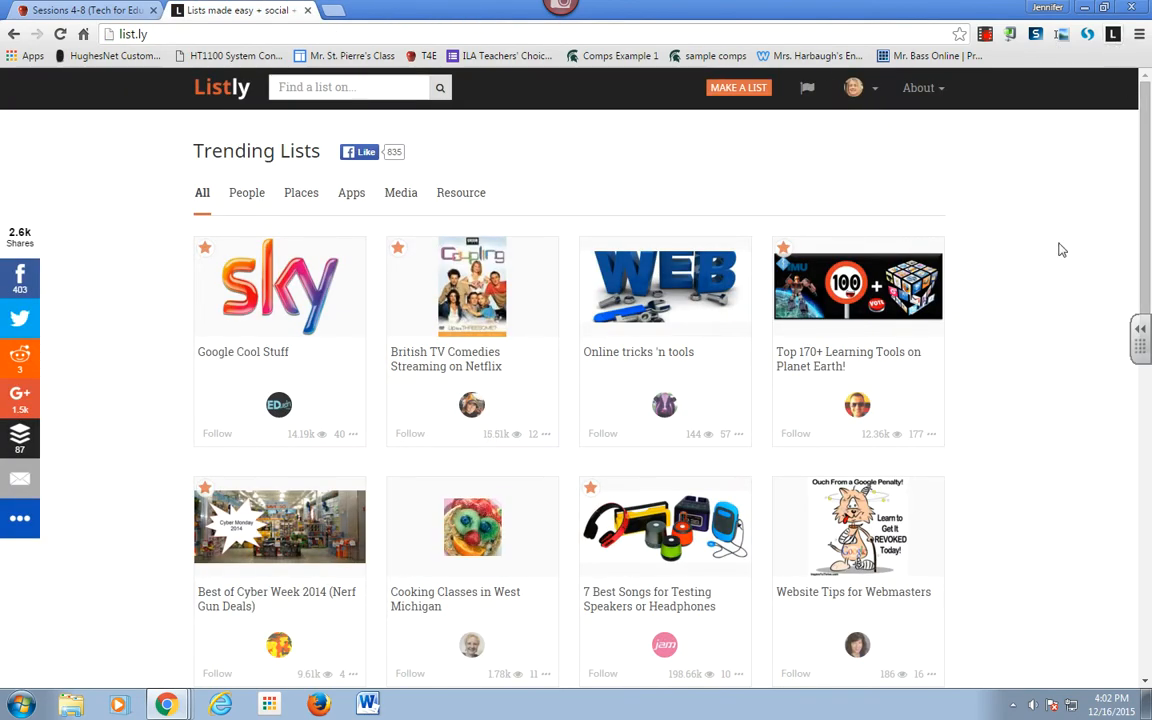
Step: From the account's own Listly lists page, start a new list and name it "Rainforest-Focused Resources"
click(852, 90)
click(792, 123)
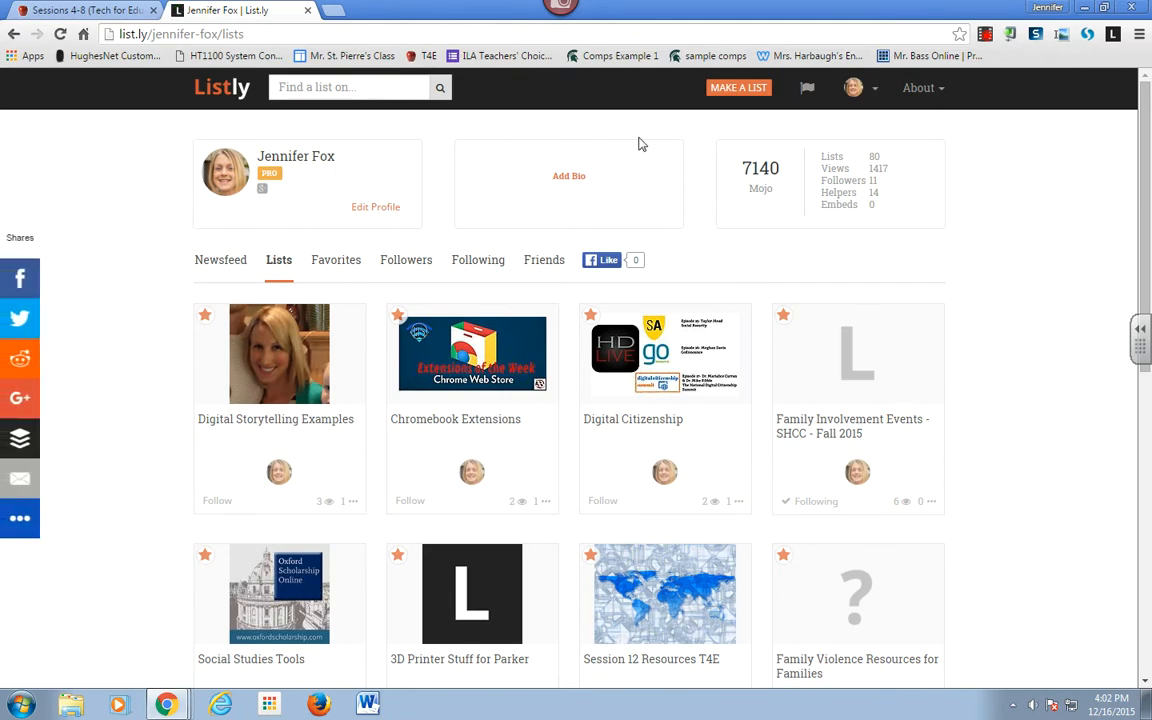
click(755, 93)
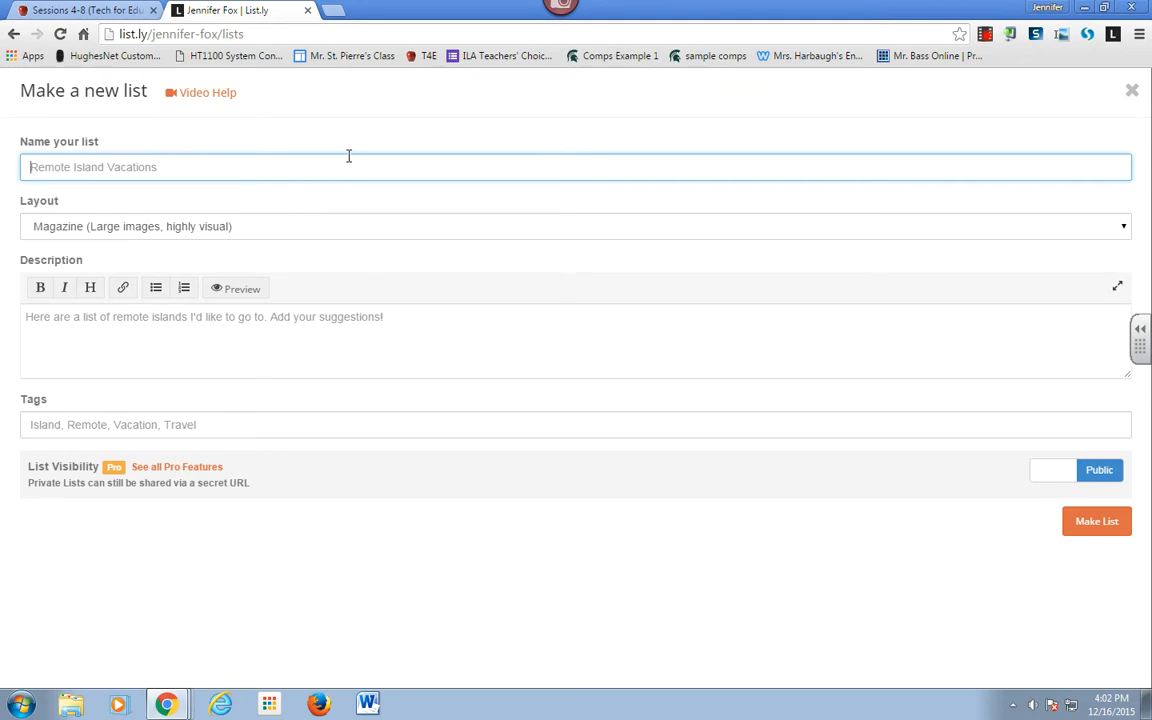
text(Science-Focused Resourc)
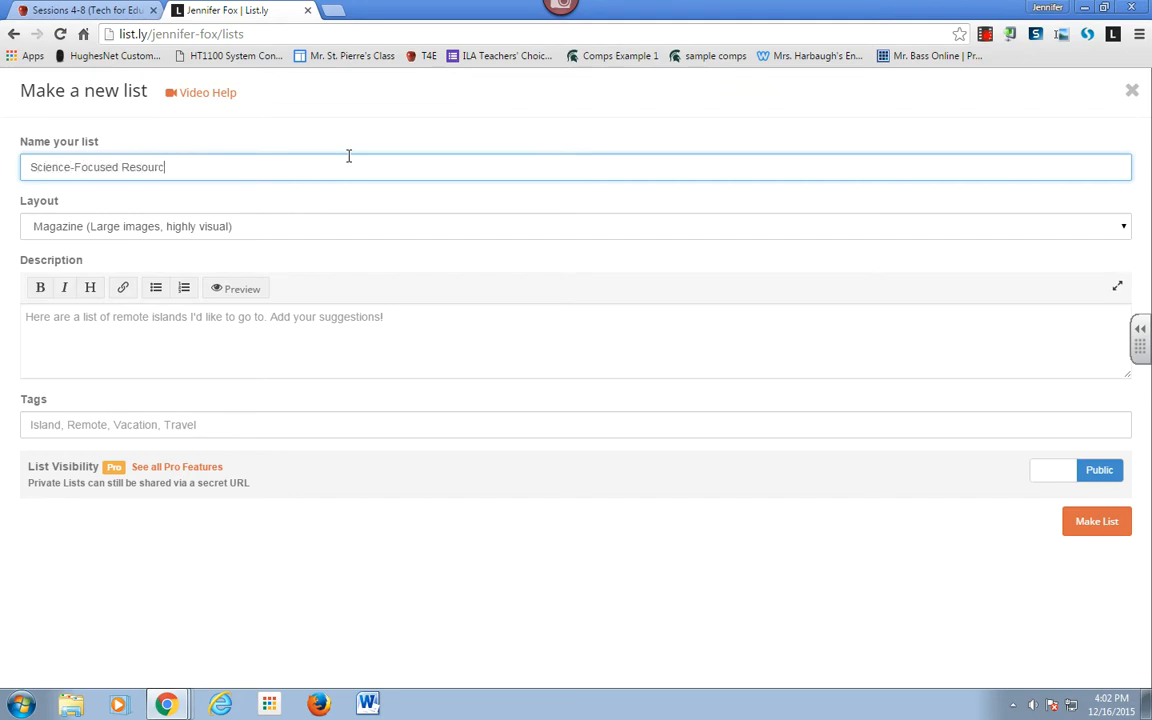
key(Delete)
key(Delete)
key(Delete)
key(Delete)
key(Delete)
key(Delete)
key(Delete)
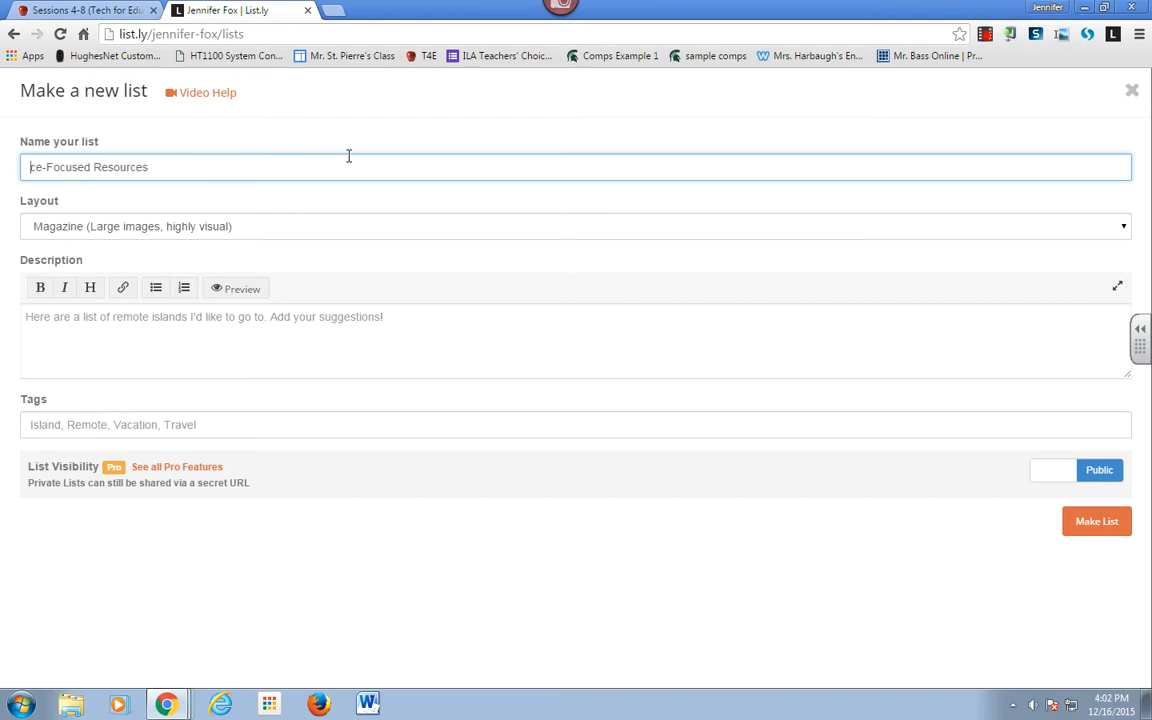
text(Rainforest)
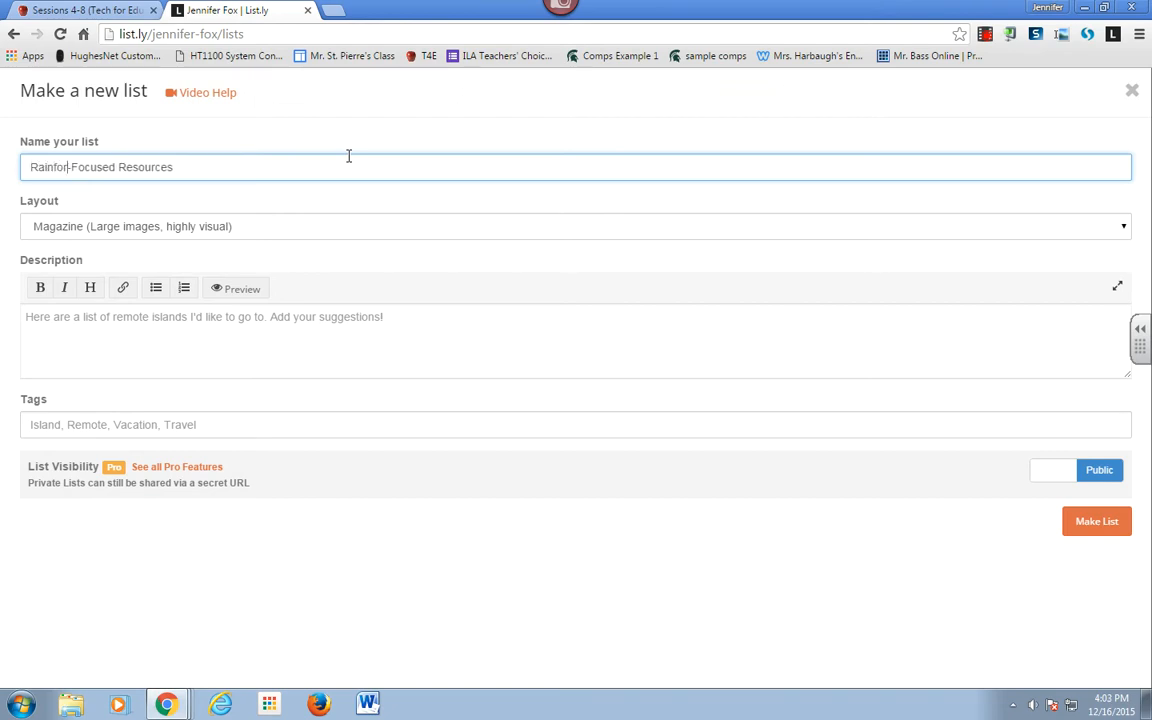
Step: Create the list with the Magazine (Large images, highly visual) layout and dismiss the Facebook connection banner
click(268, 234)
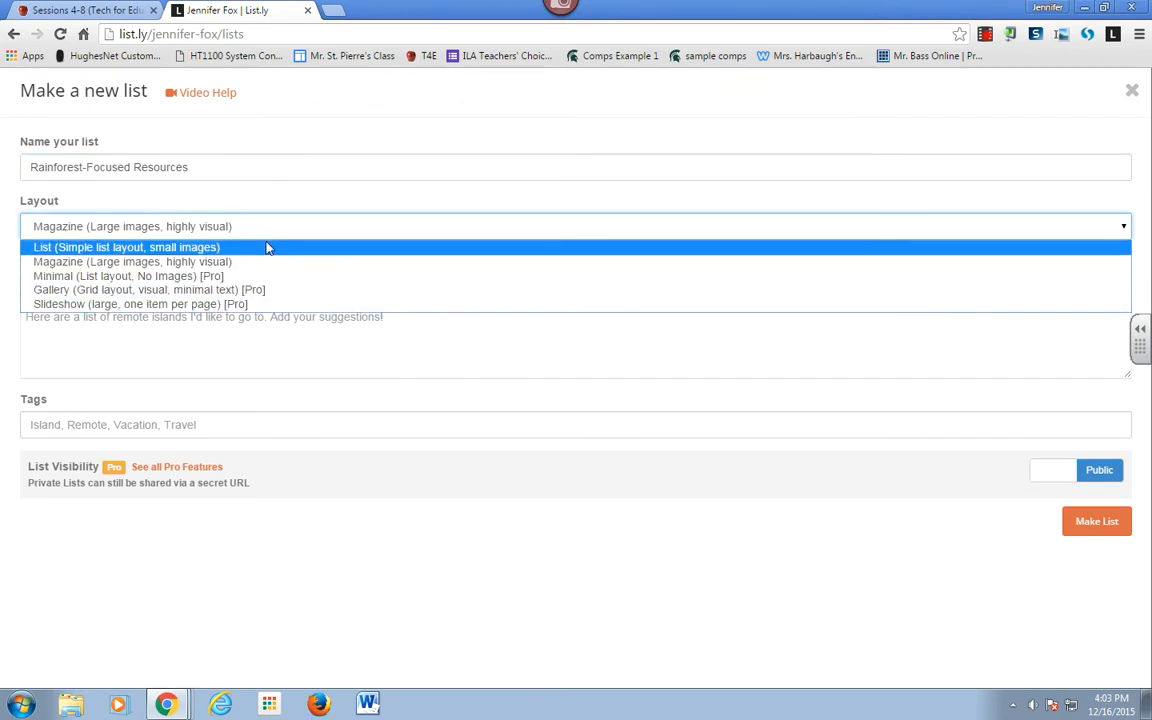
click(257, 229)
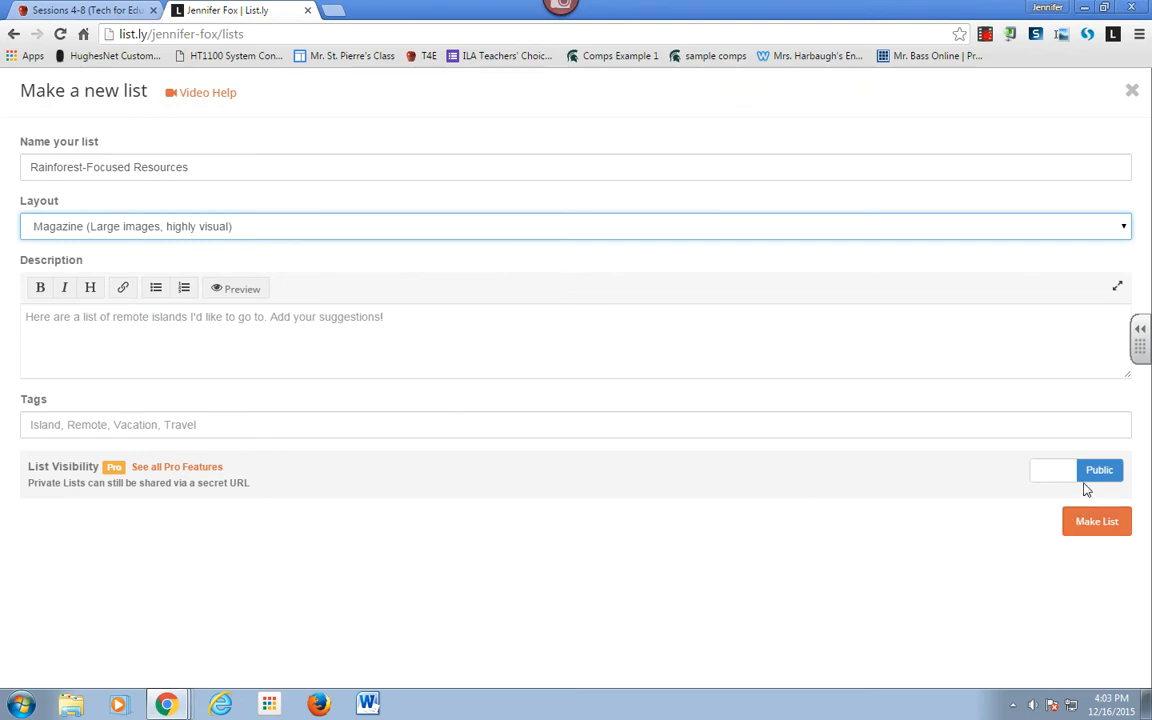
click(1093, 537)
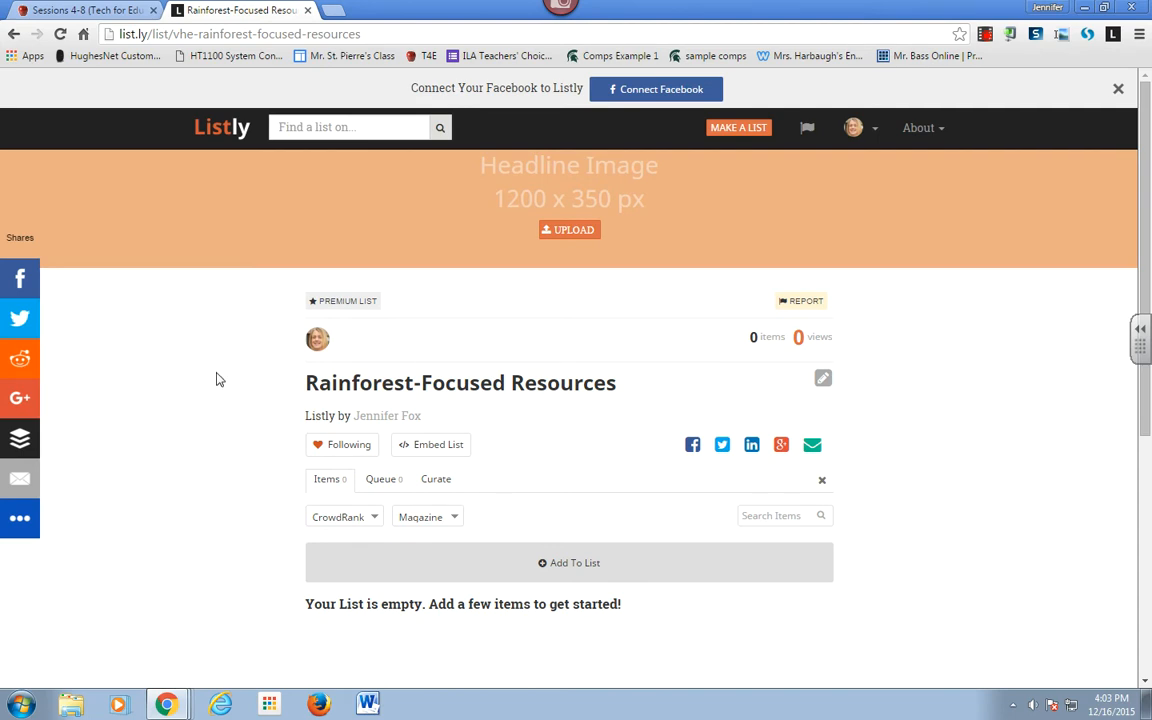
click(1119, 90)
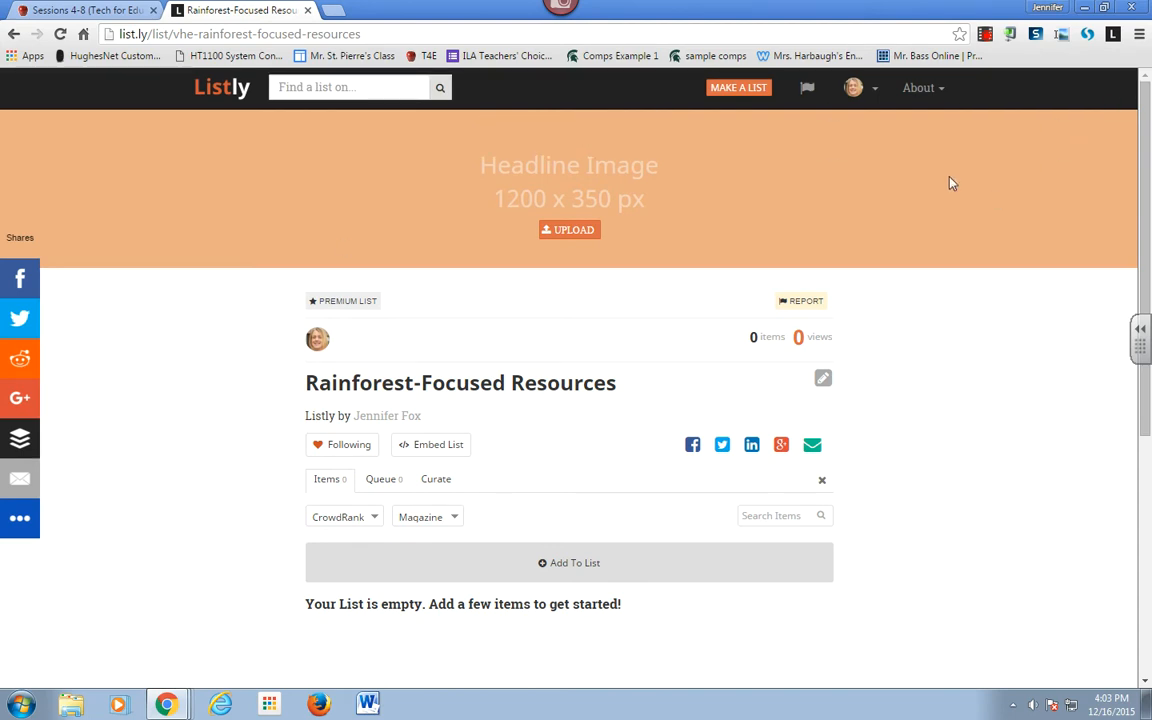
Step: Search Google for "rainforest for kids" in a new browser tab
click(340, 10)
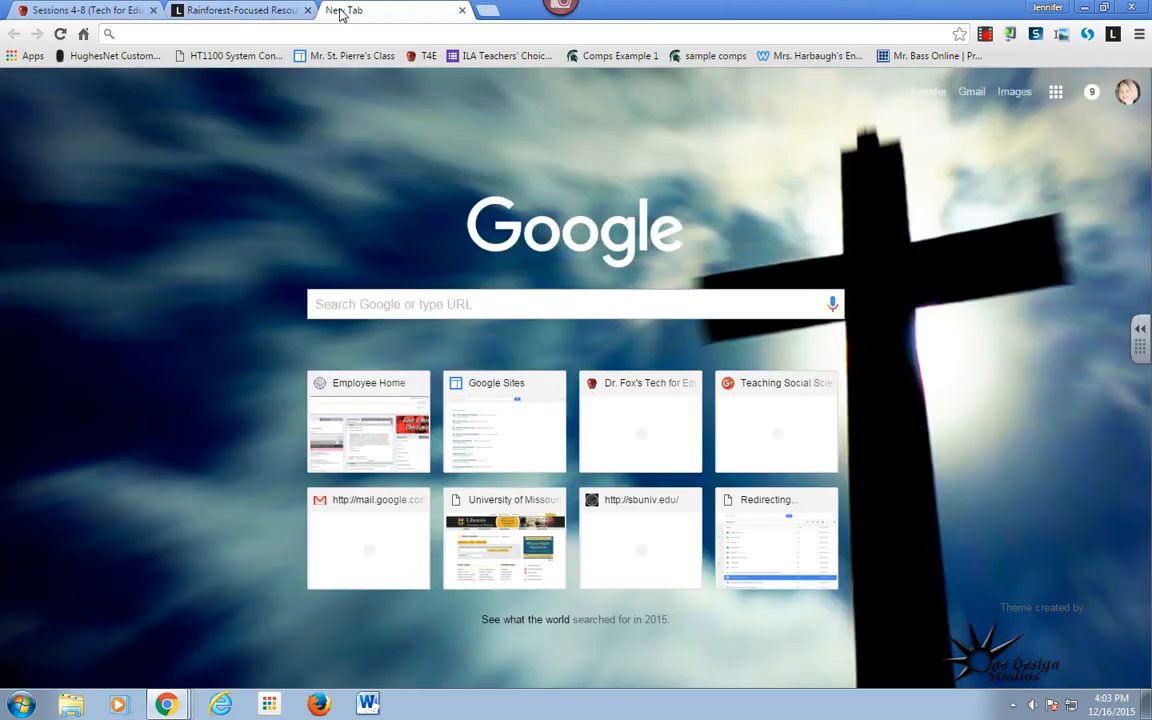
text(rainfo)
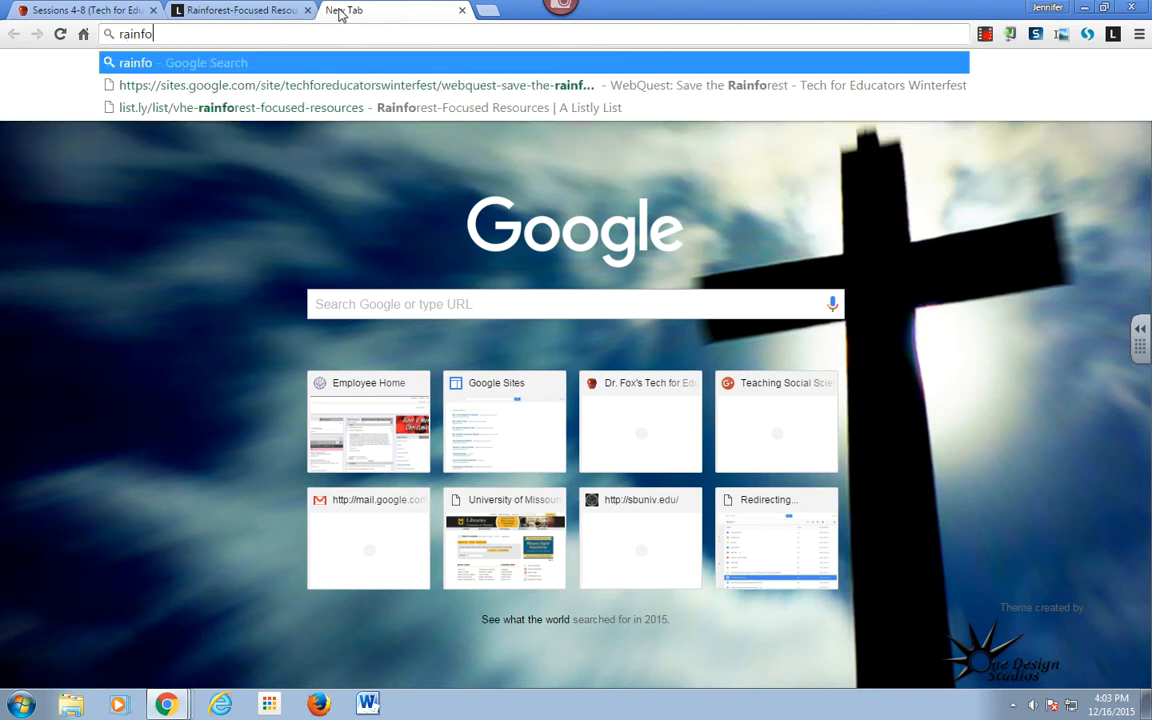
text(rest for kids)
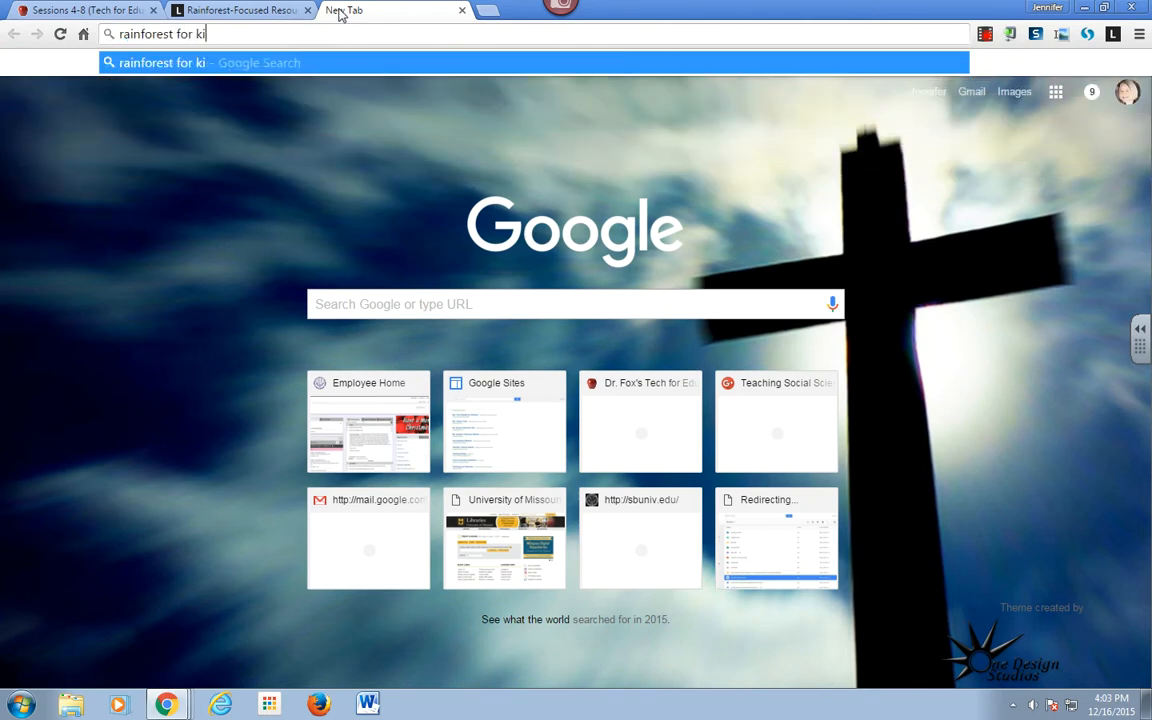
key(Return)
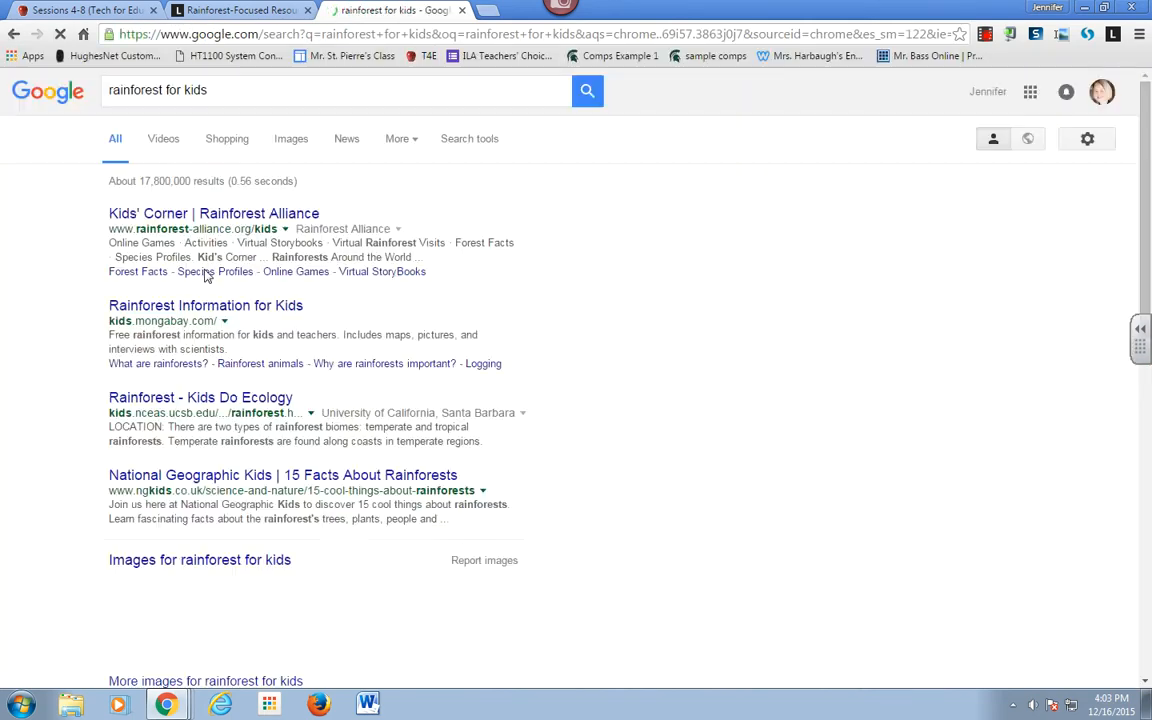
scroll(30, 306, down, 1)
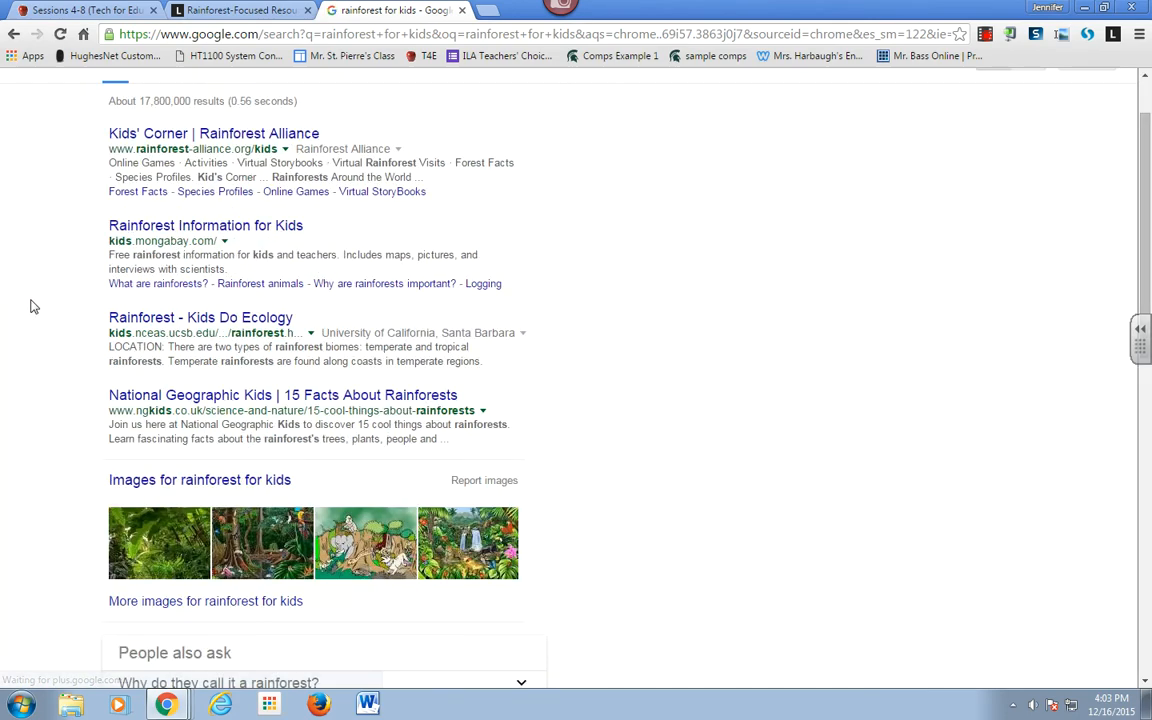
scroll(33, 306, up, 1)
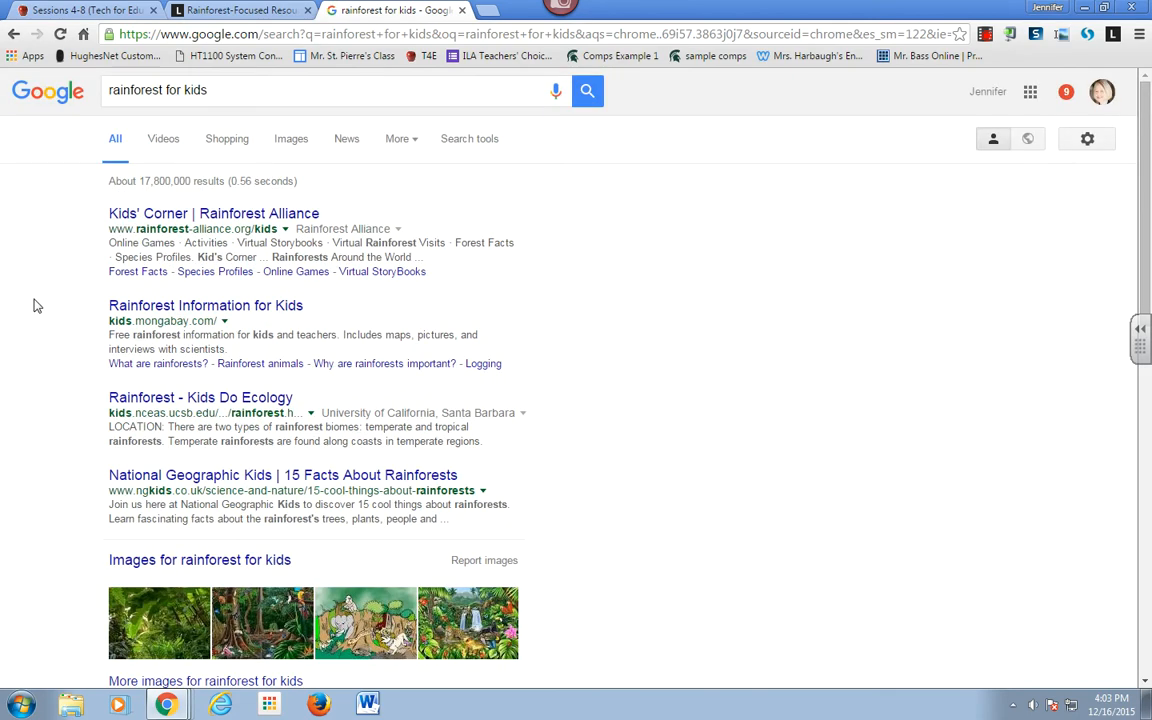
Step: Open the easyscienceforkids.com rain forests page from its picture in the image results and look through the article
click(298, 147)
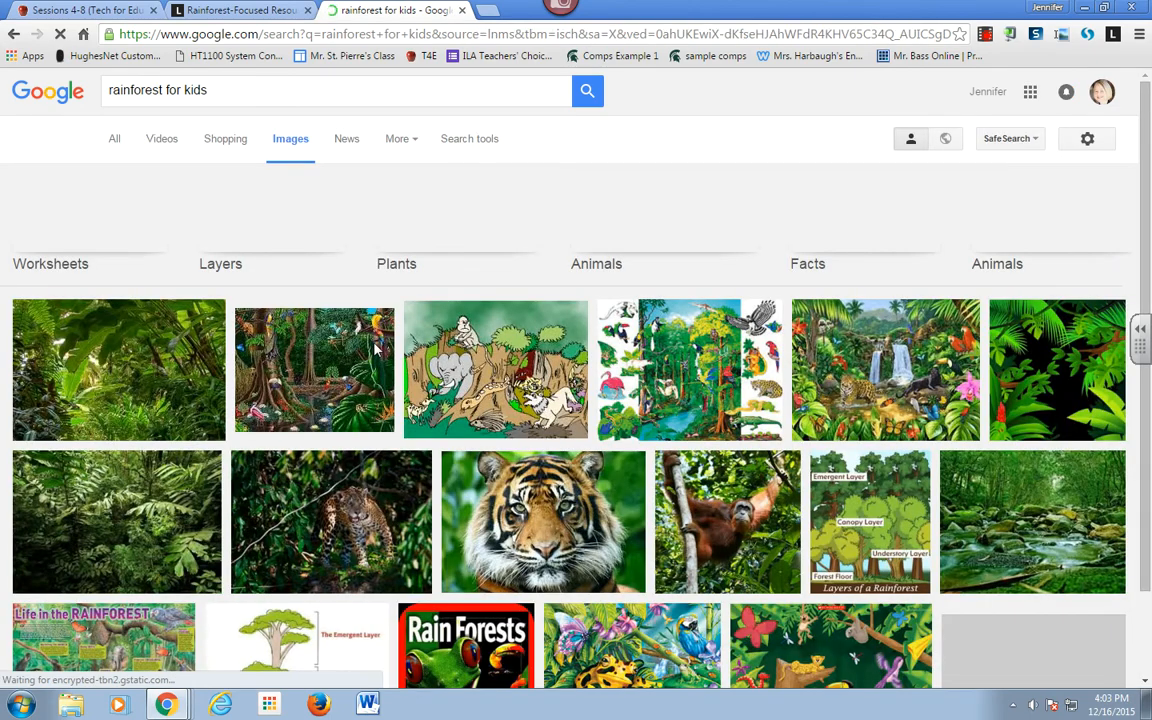
click(340, 364)
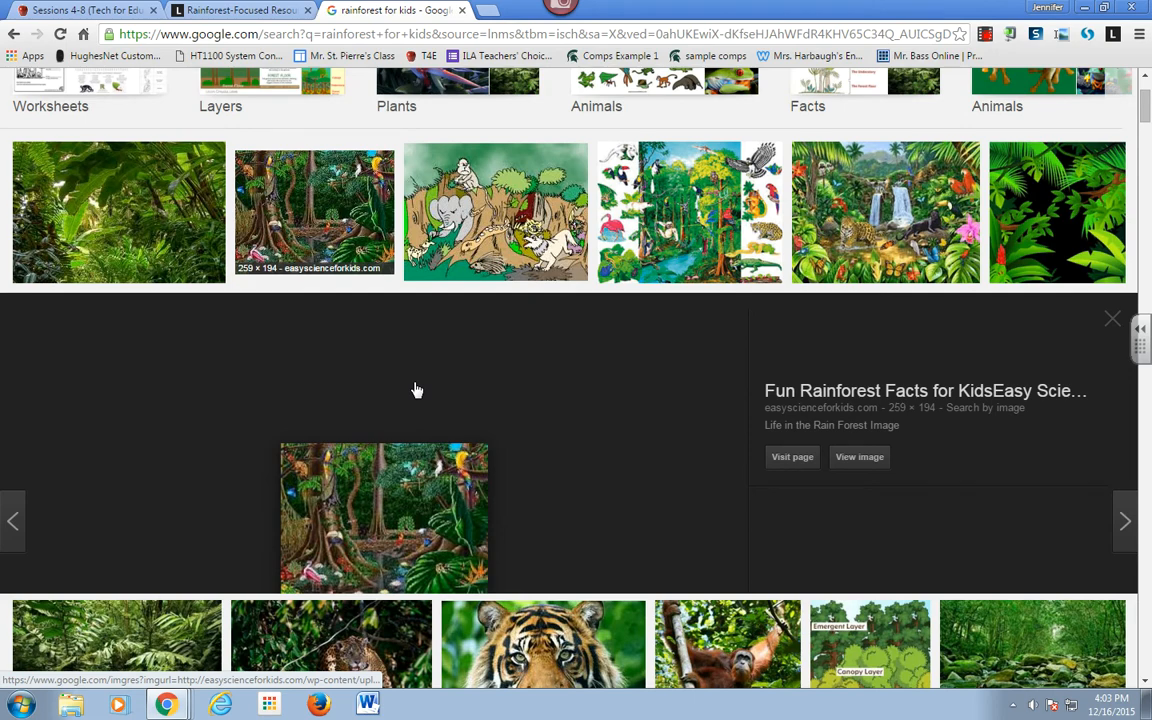
scroll(417, 390, down, 1)
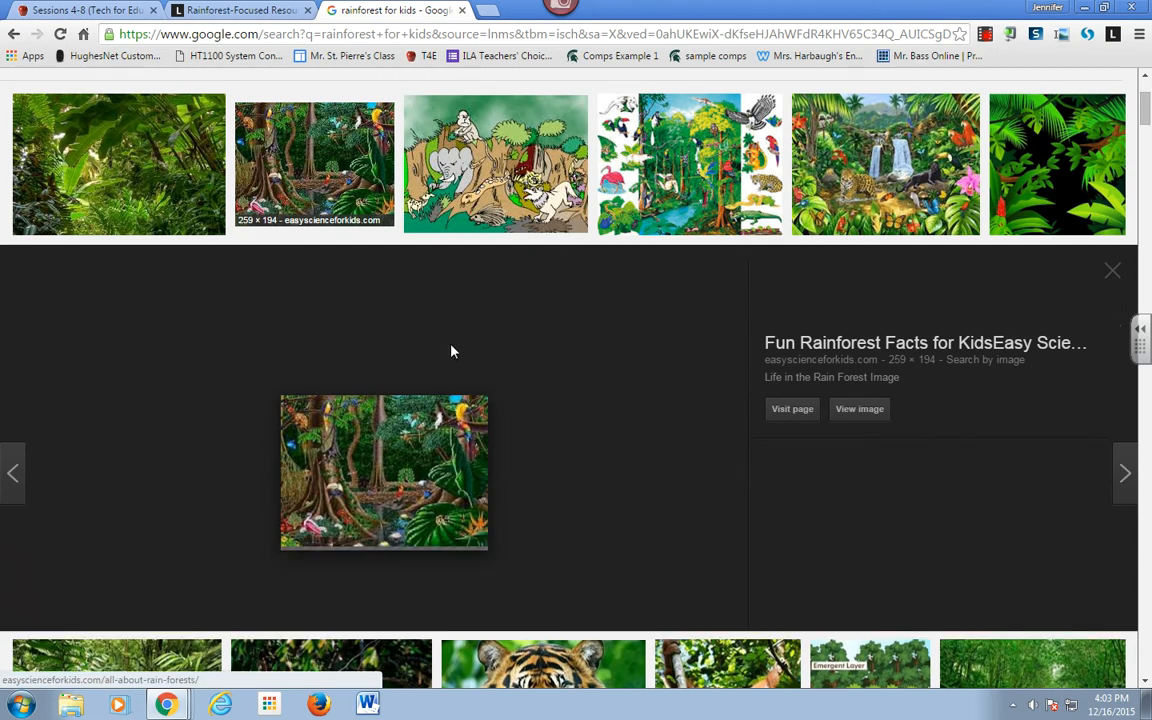
click(352, 475)
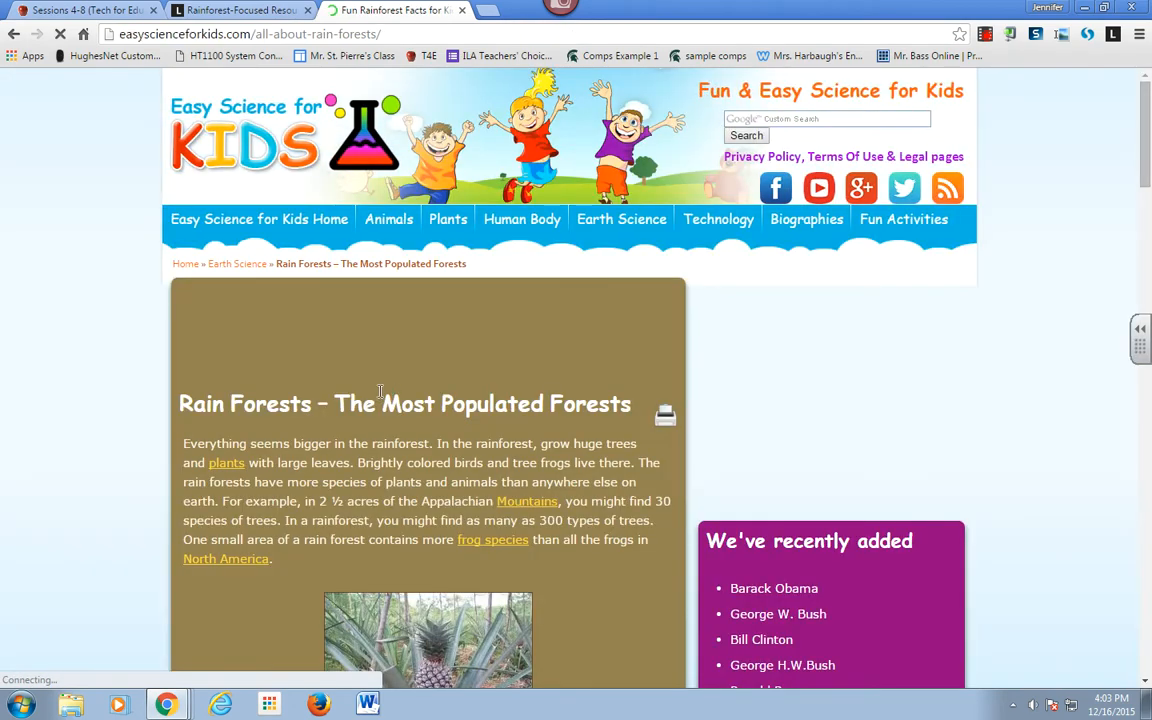
scroll(93, 374, down, 6)
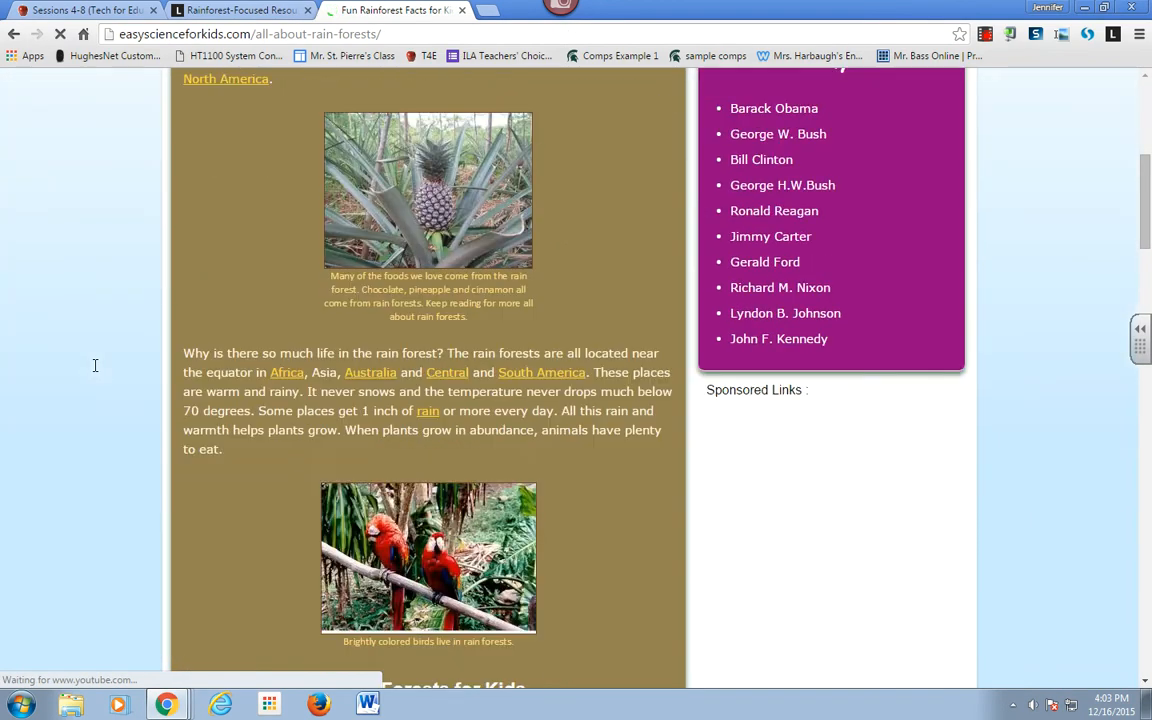
scroll(95, 365, up, 5)
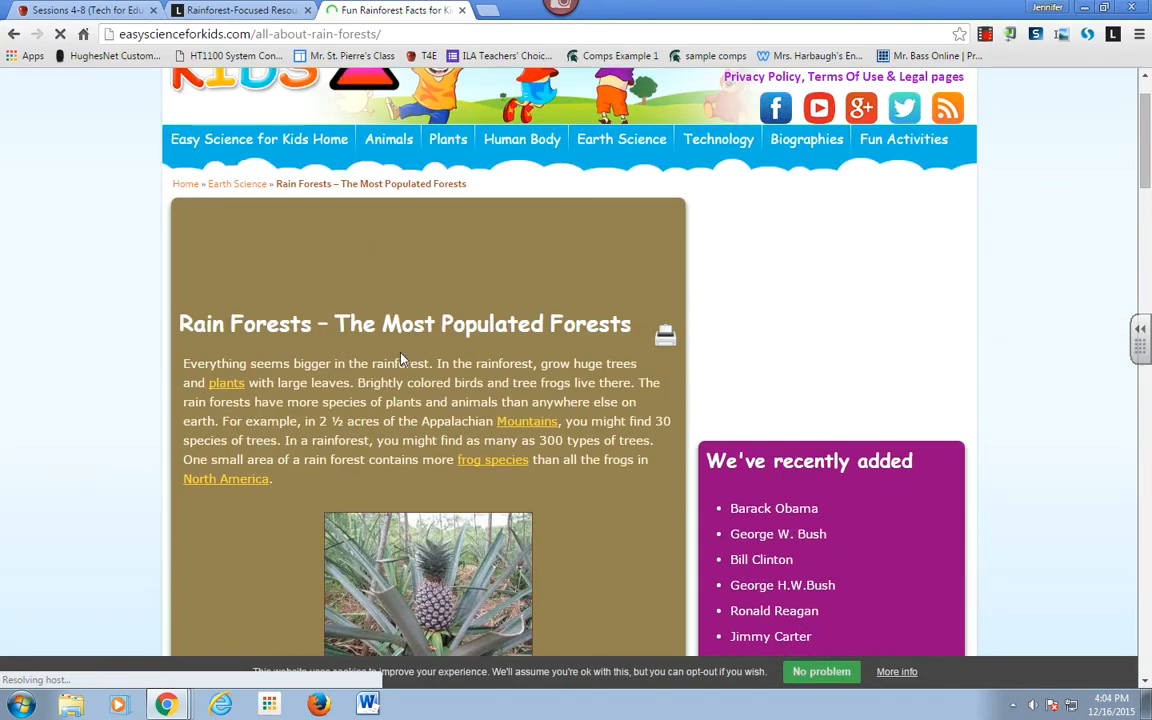
scroll(131, 388, down, 2)
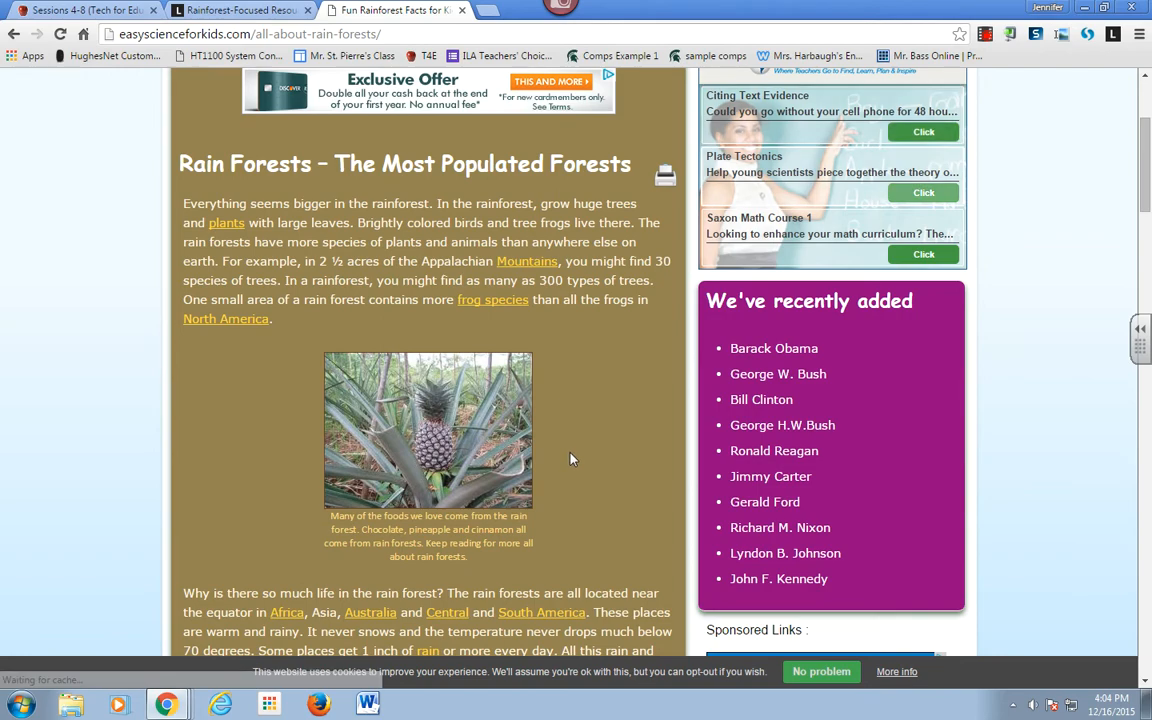
scroll(80, 410, down, 2)
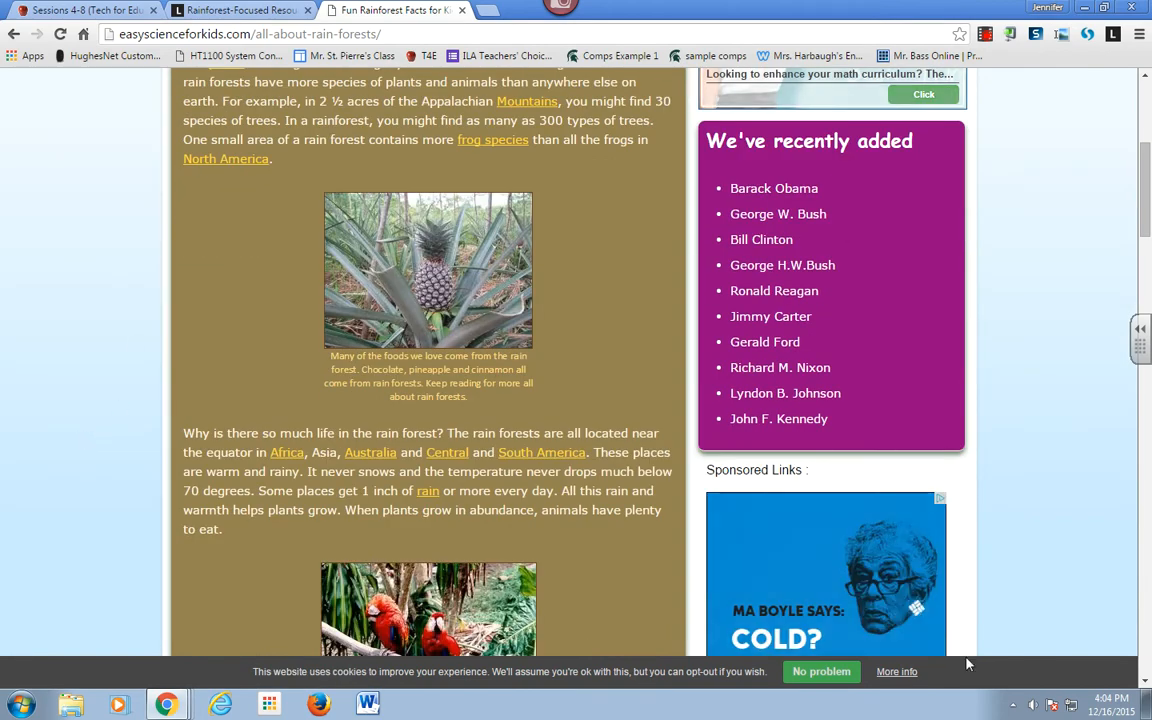
Step: Dismiss the cookie notice and read through the rain forest article, including its fun facts section
click(848, 674)
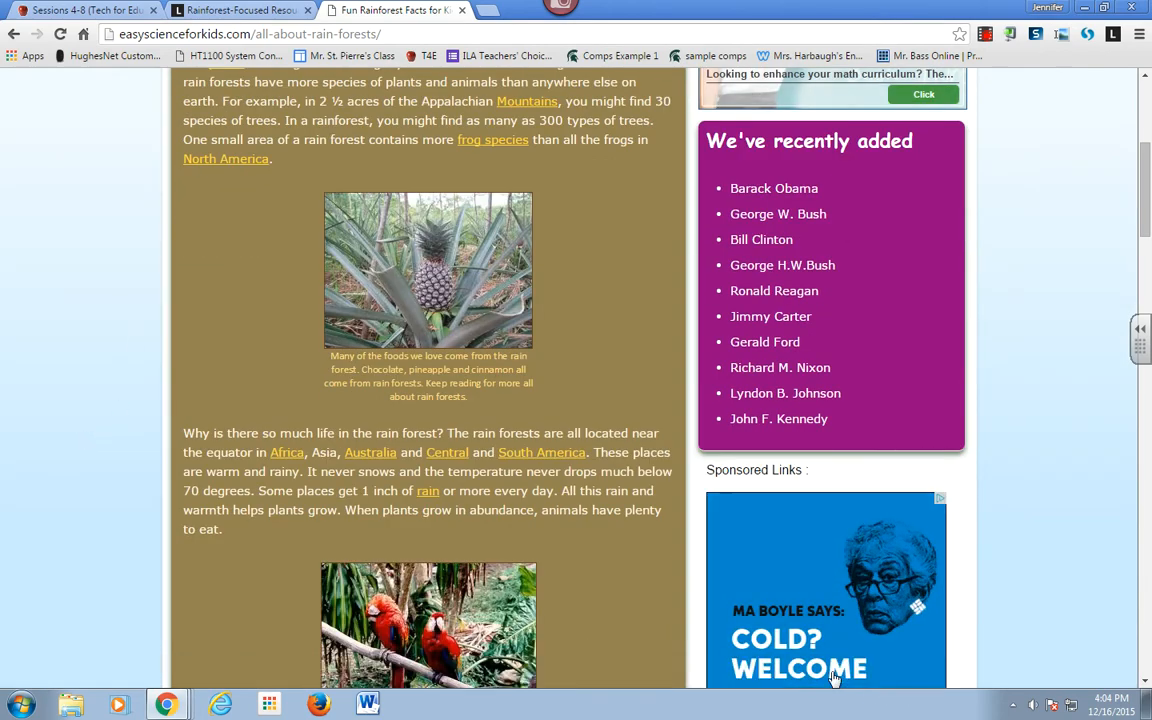
scroll(50, 364, down, 2)
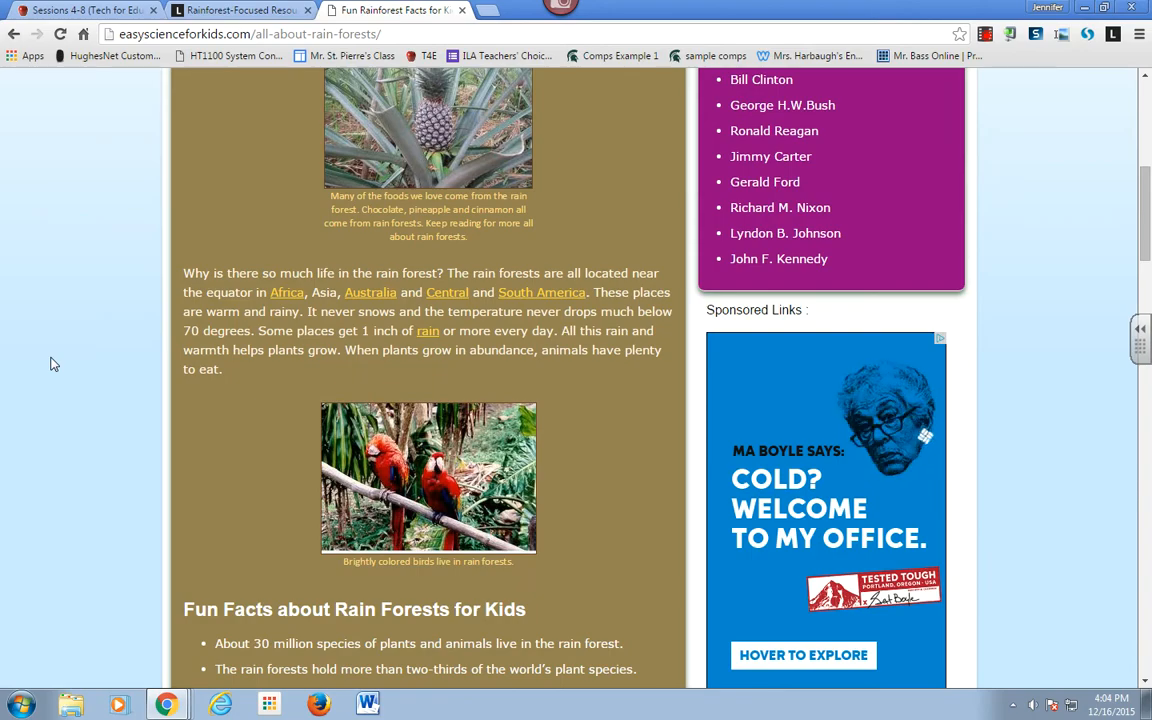
scroll(44, 324, down, 3)
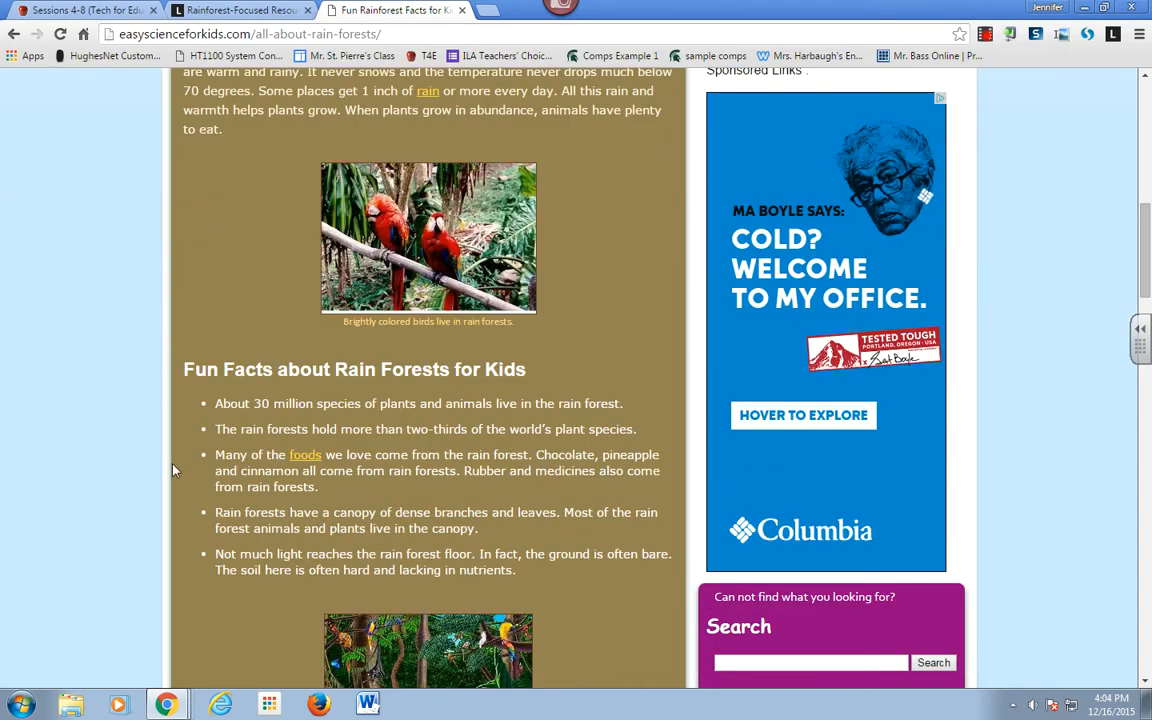
scroll(228, 512, down, 4)
scroll(228, 512, up, 10)
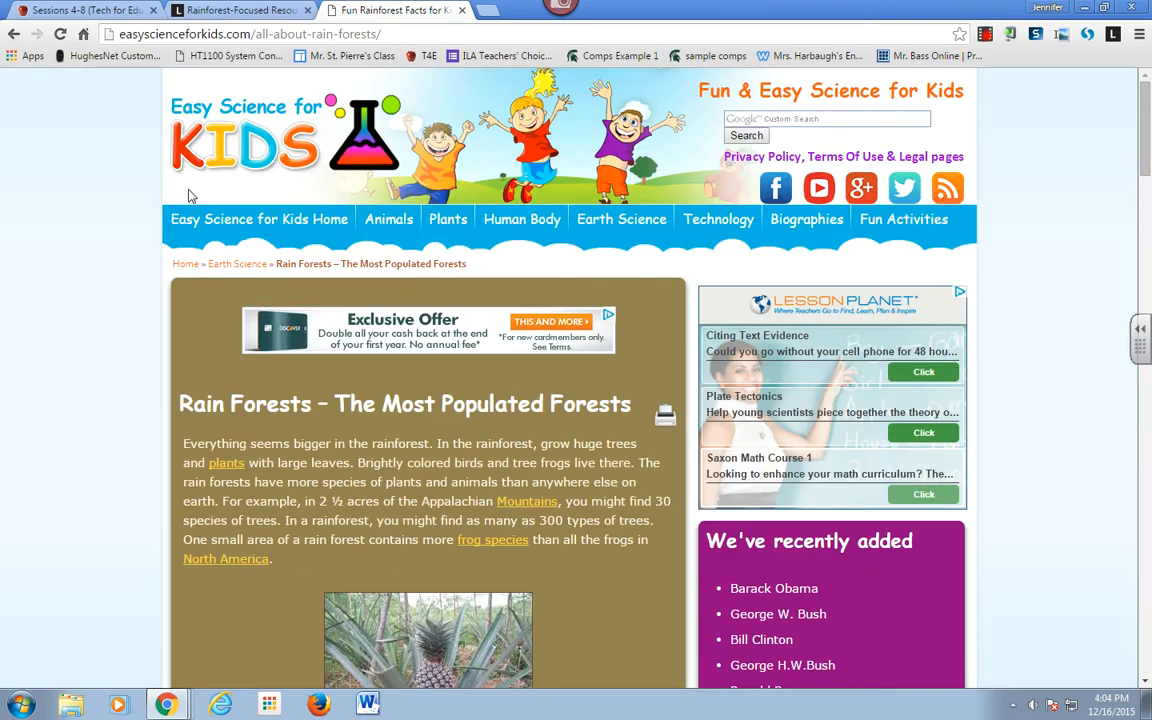
Step: Open the article in the Listly extension and replace its note text with two lines, "Description" and "Student Use"
click(1113, 36)
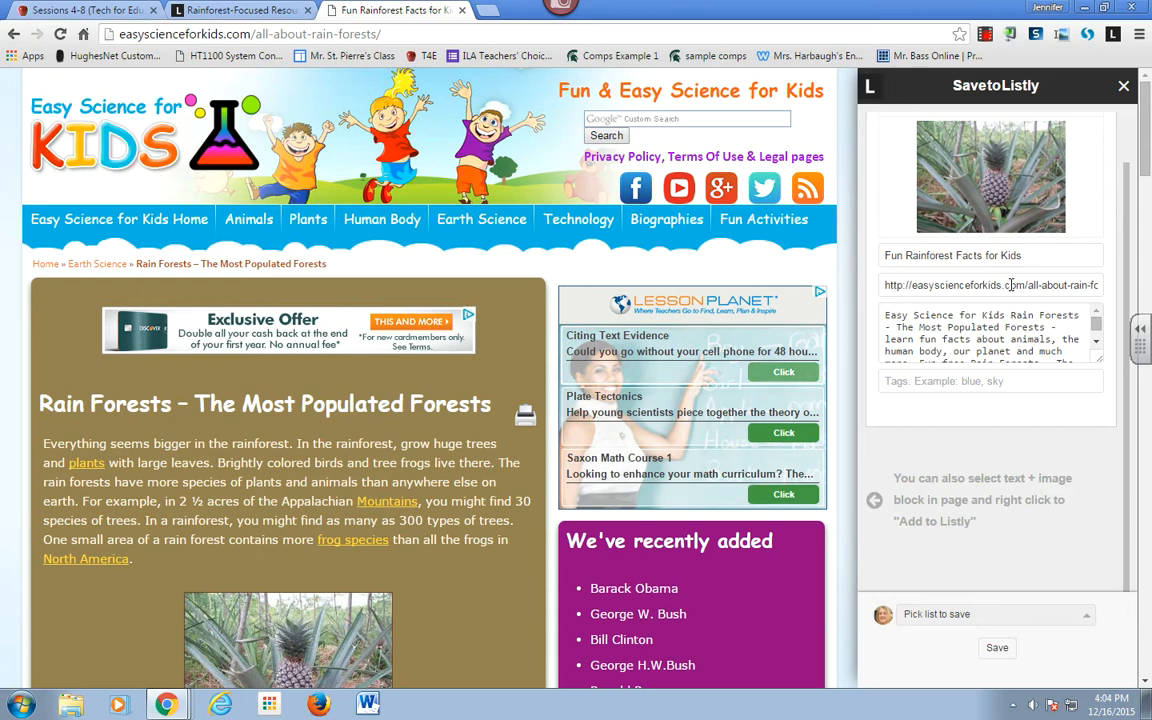
drag(884, 315, 1087, 351)
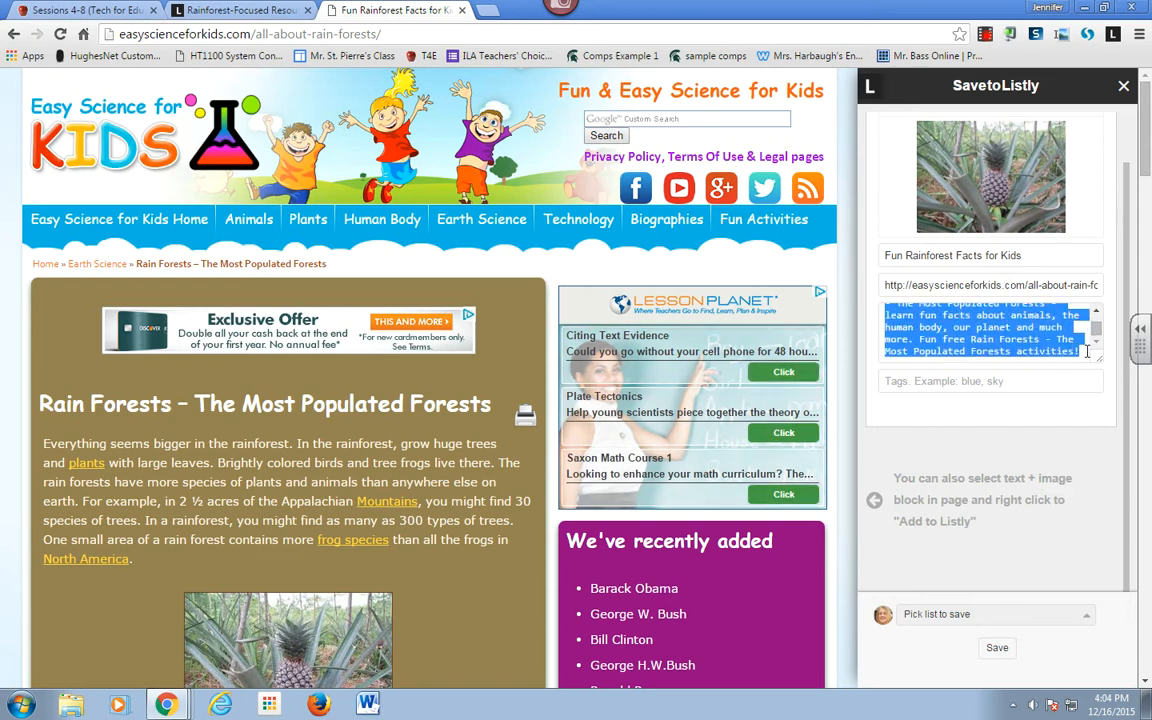
key(BackSpace)
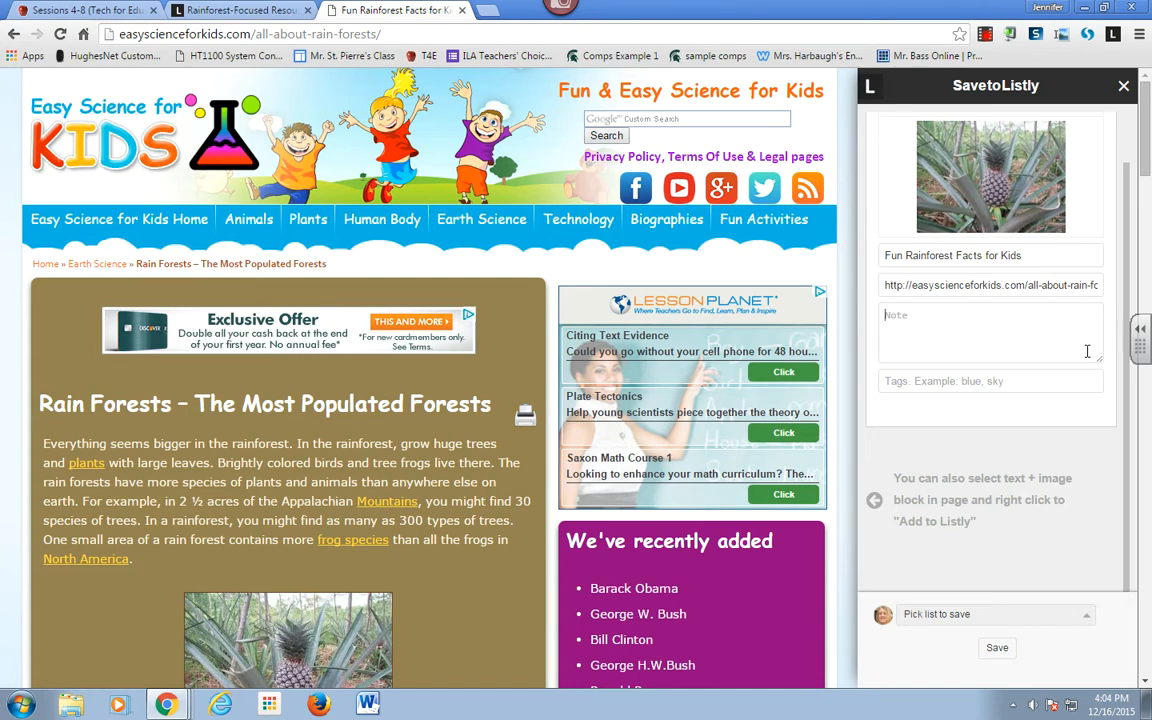
text(ripti)
text(Student Use)
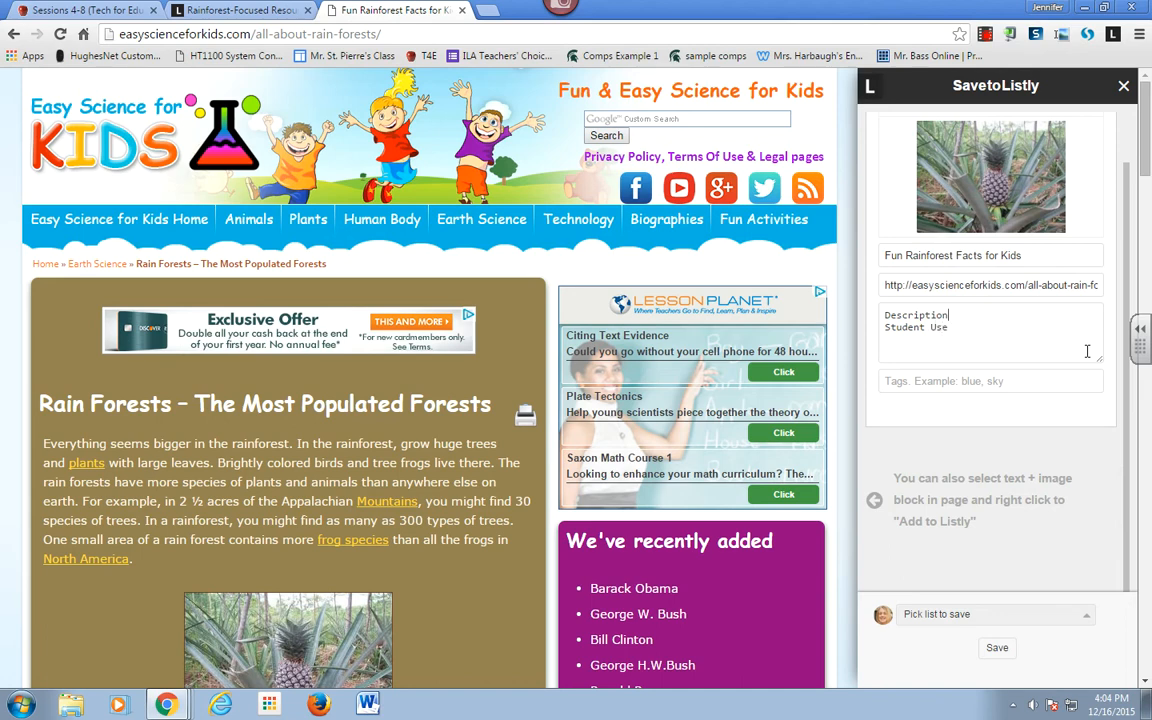
Step: Complete the note's Description line with "- This website is full of specific information about the rainforest like plants, animals, and other facts."
text(his website is full of)
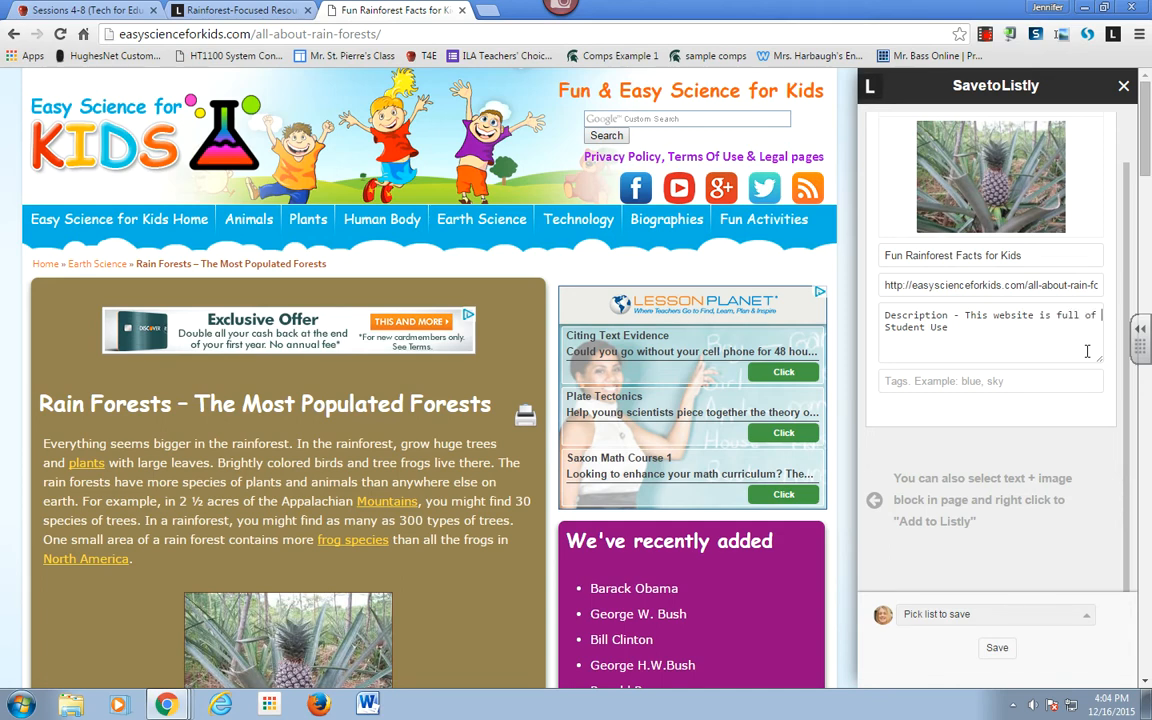
text( specific)
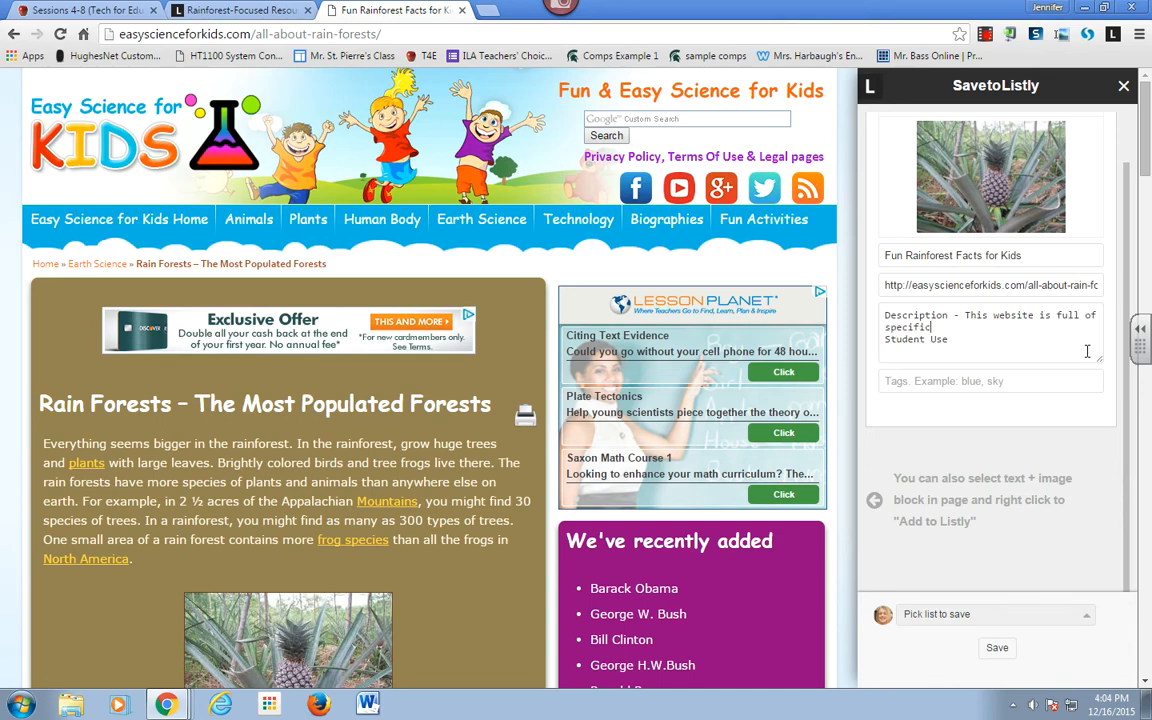
text( information about the rainforest like plants)
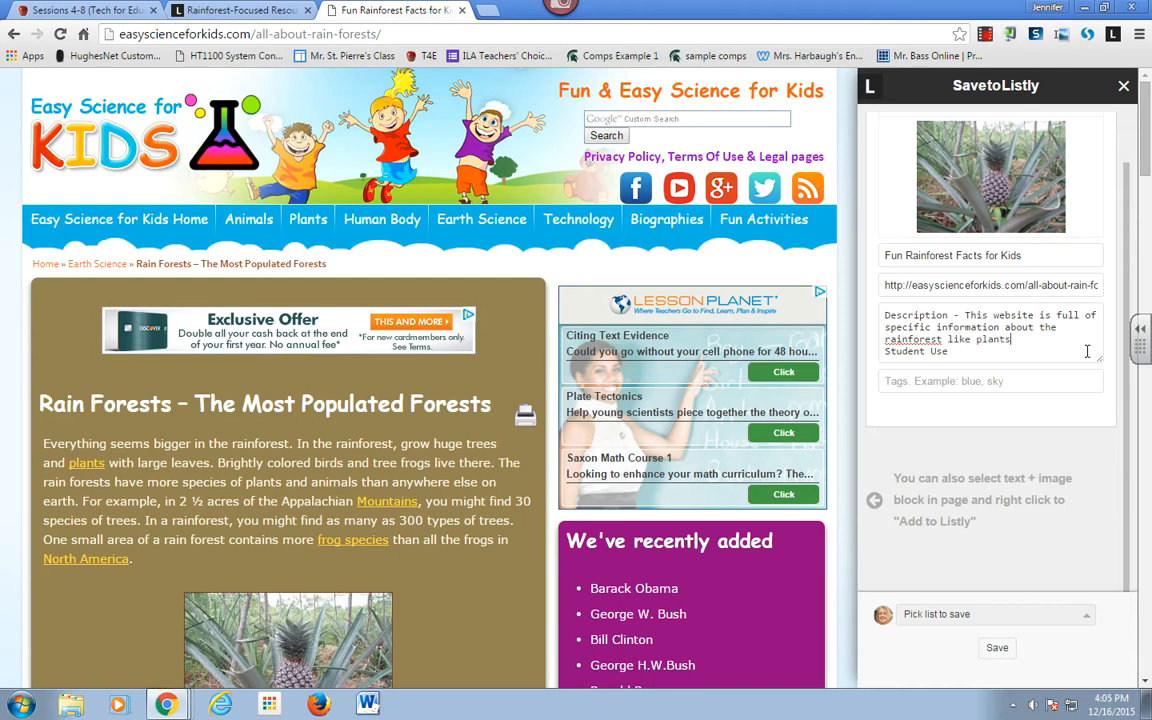
text(nimals,)
scroll(352, 387, down, 5)
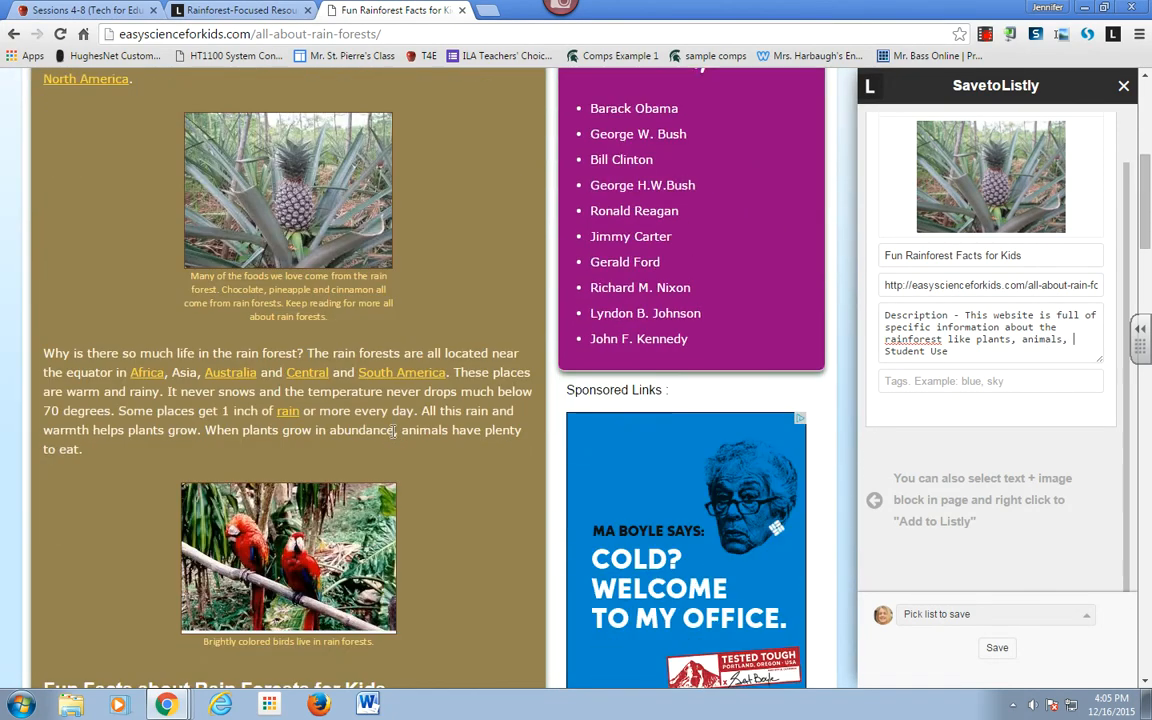
scroll(501, 465, down, 2)
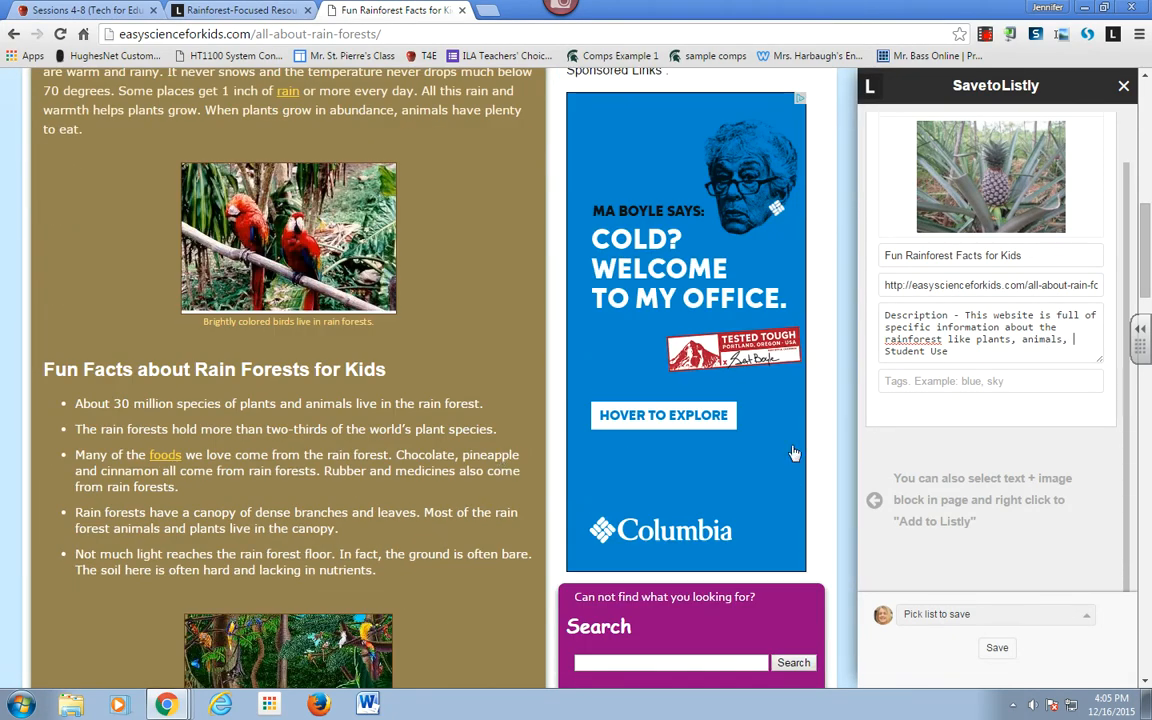
text(and other facts. Stud)
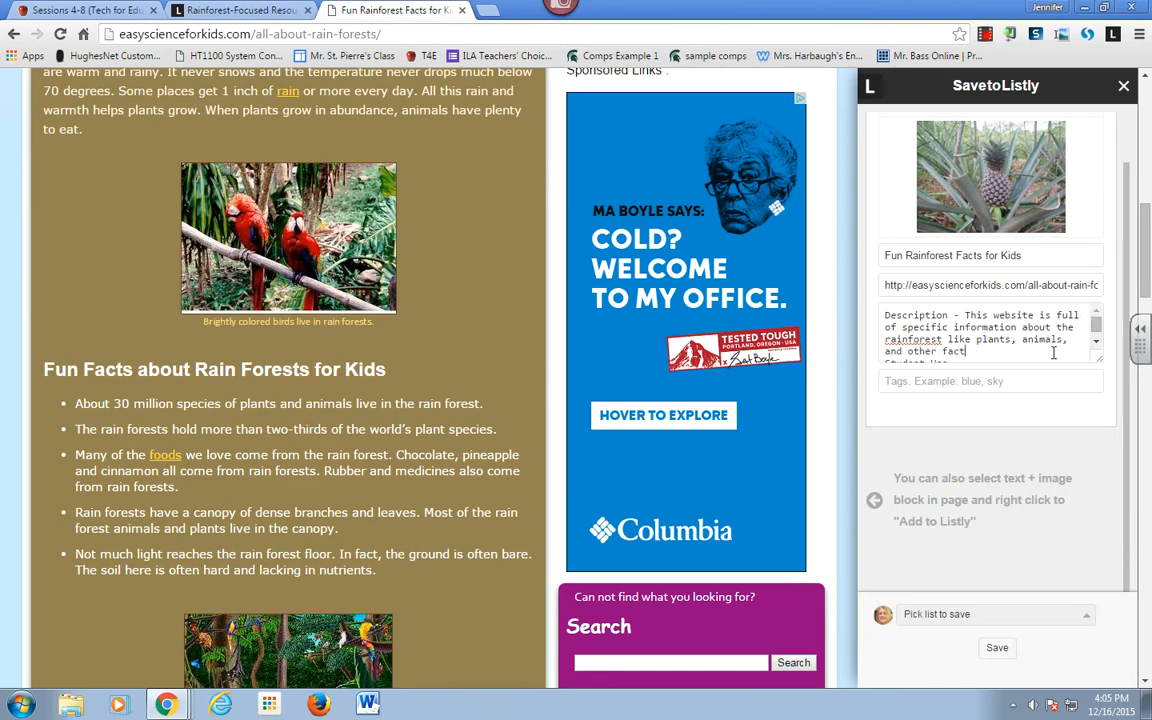
Step: Complete the Student Use line with "- Students could use the information here to create a video announcement to help save the rainforest."
text(ent Use - Students could use the)
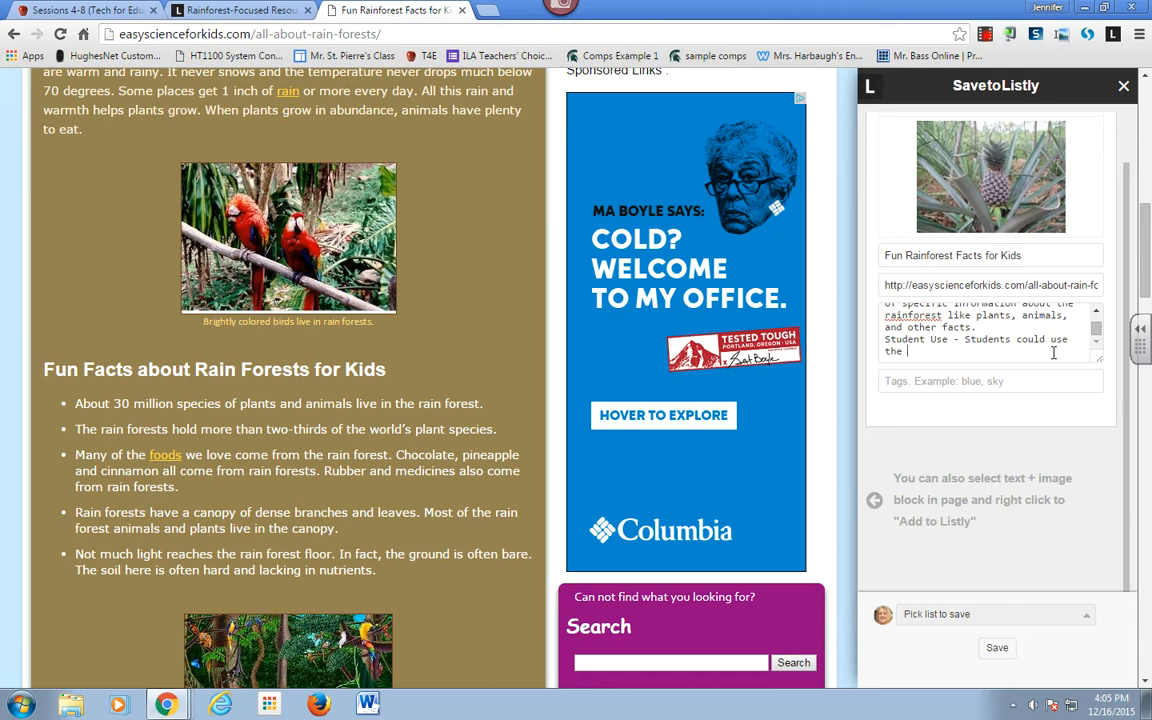
text(information here to create a video)
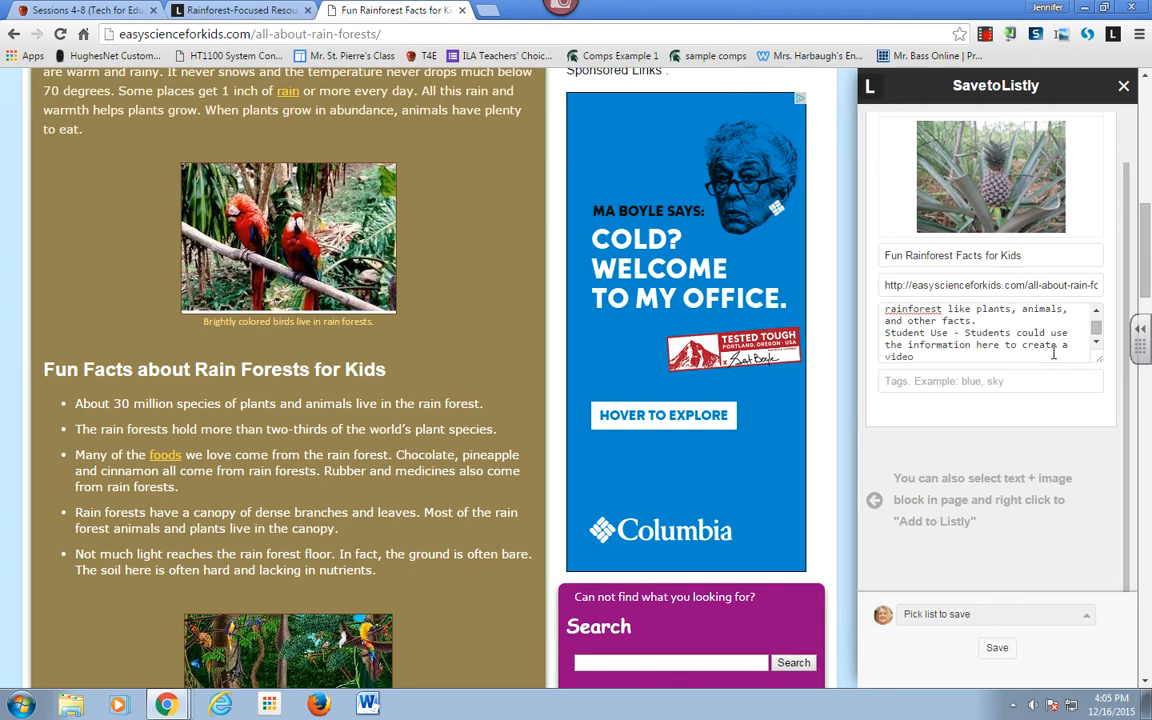
text( announcement to help save the rainform)
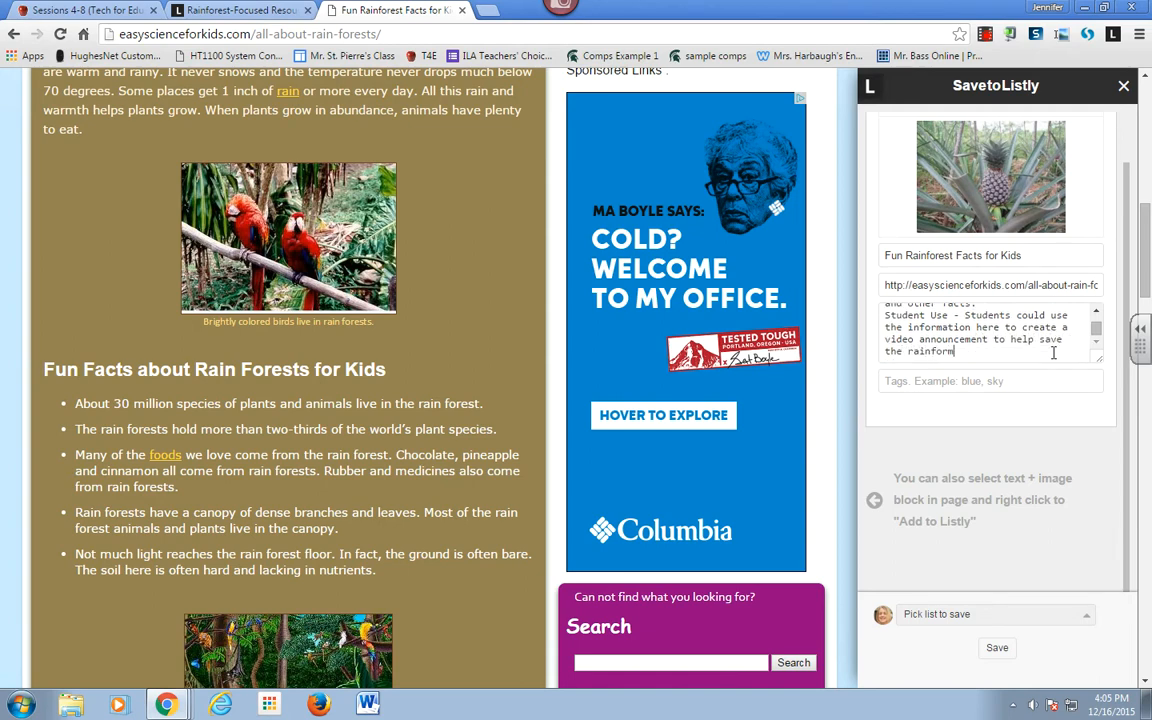
text(st.)
scroll(1097, 320, up, 2)
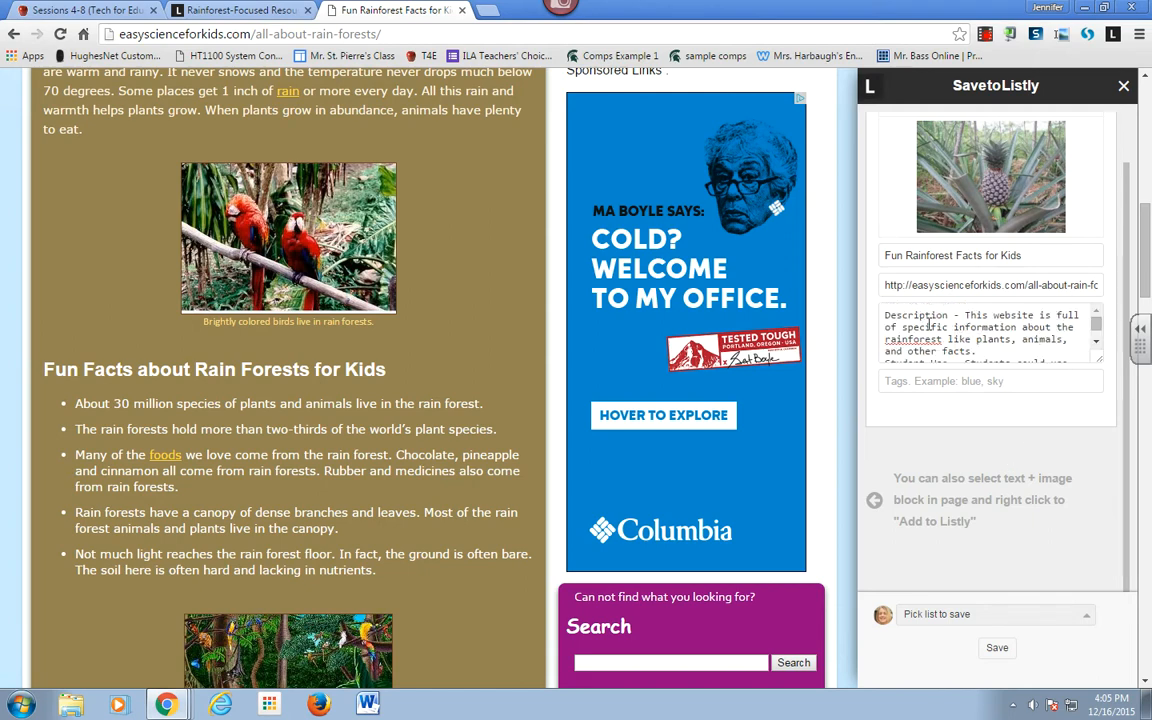
scroll(977, 343, down, 2)
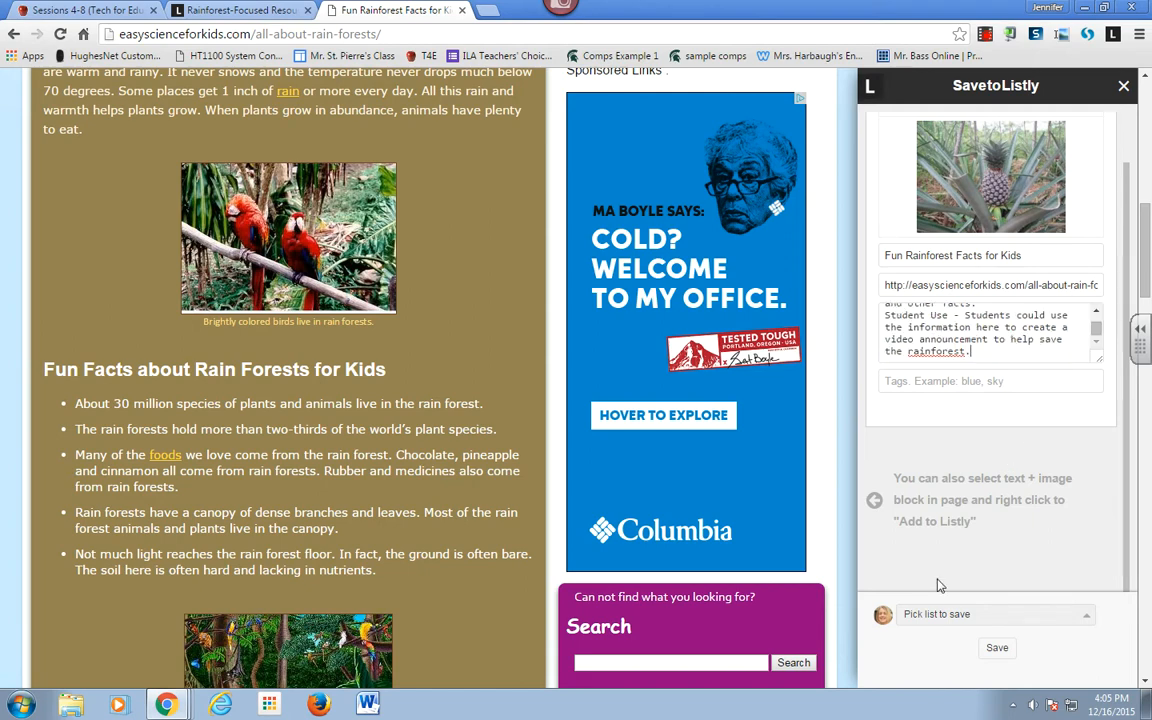
Step: Choose the "Rainforest-Focused Resources" list as the destination and save the article to it
click(946, 615)
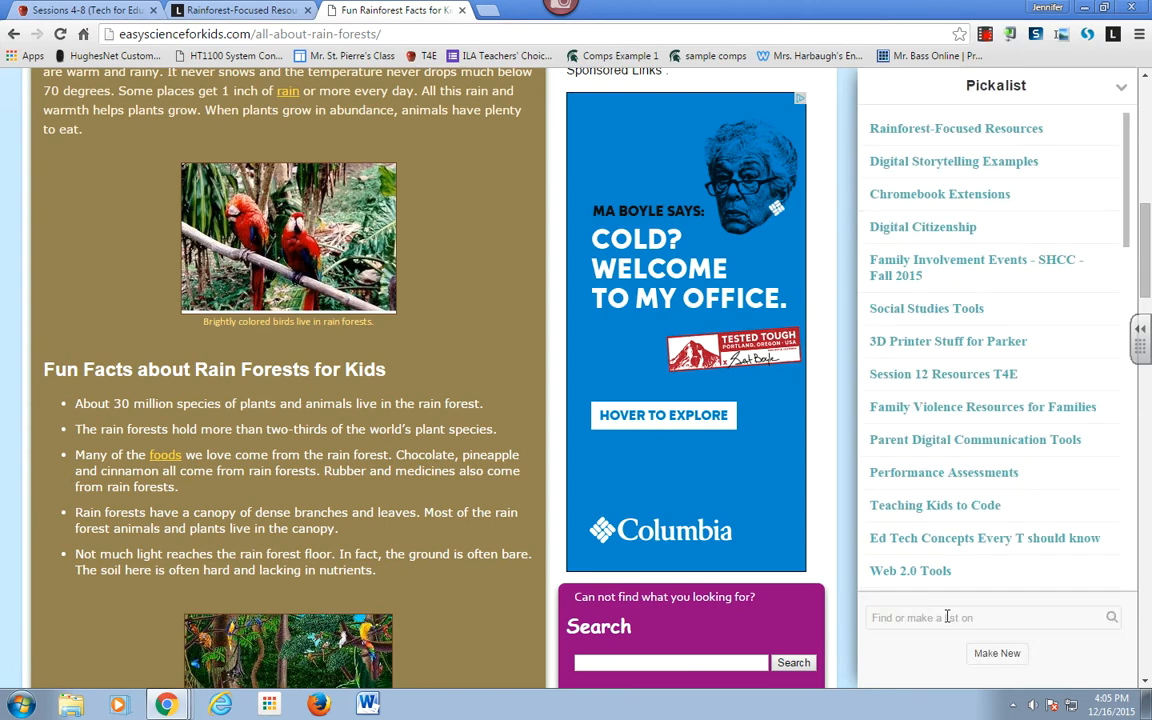
click(947, 131)
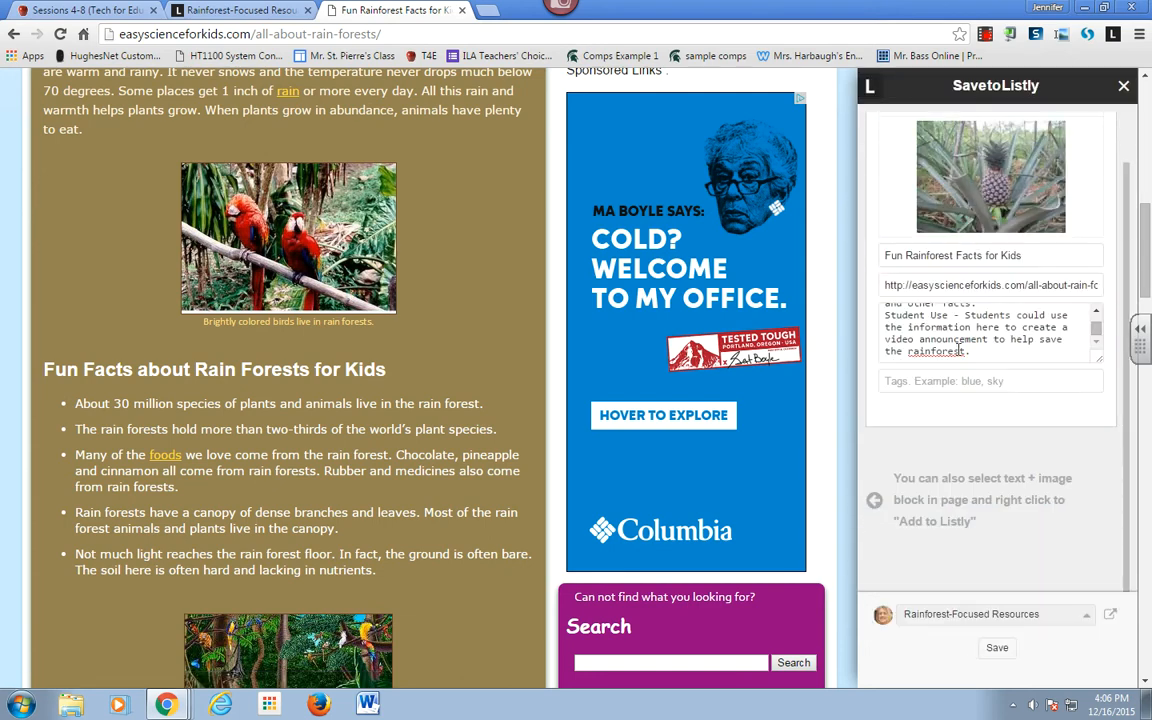
click(1000, 648)
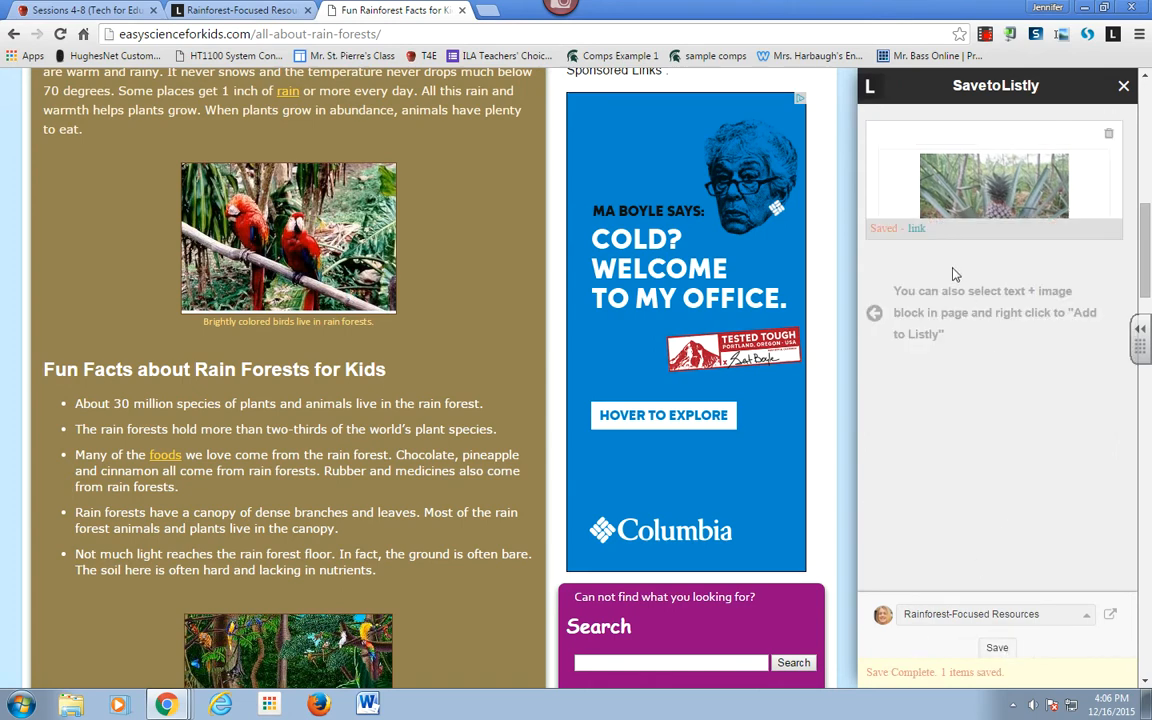
Step: Reload the Rainforest-Focused Resources list page and review the saved item, its note and the options for adding items
click(235, 10)
click(60, 34)
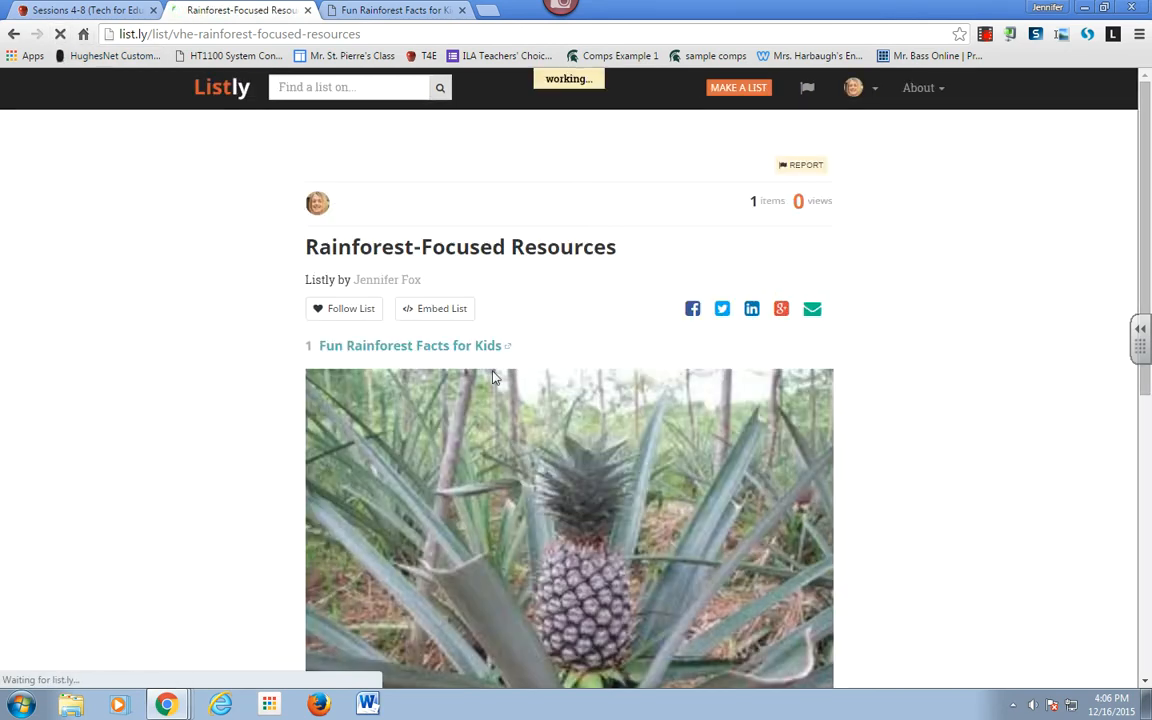
scroll(260, 535, down, 5)
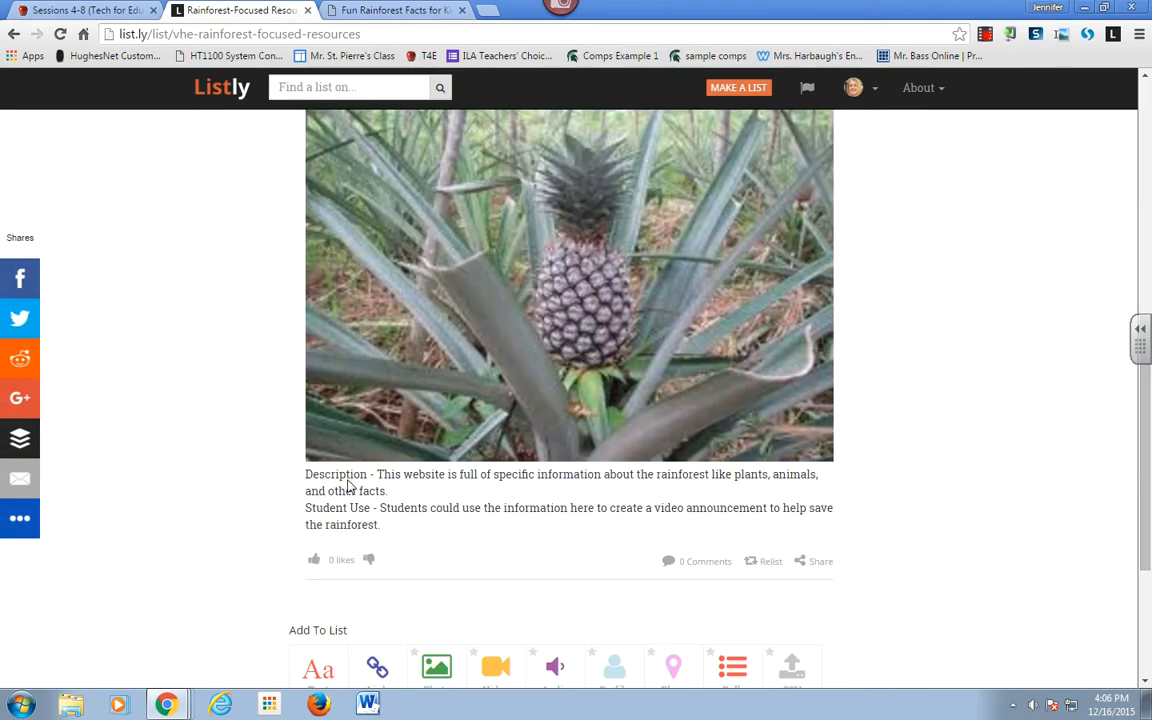
scroll(220, 465, down, 2)
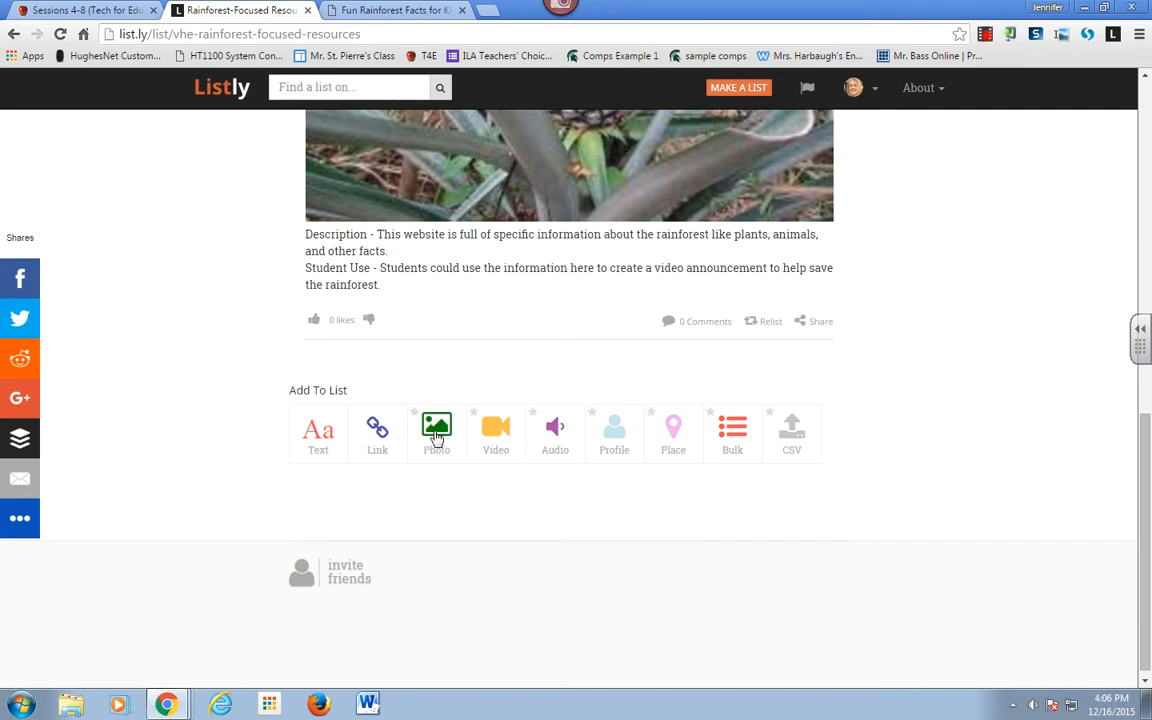
Step: Return to the rainforest image results and copy the image address of the Rainforest-for-kids-14.jpg waterfall picture
click(389, 12)
click(15, 34)
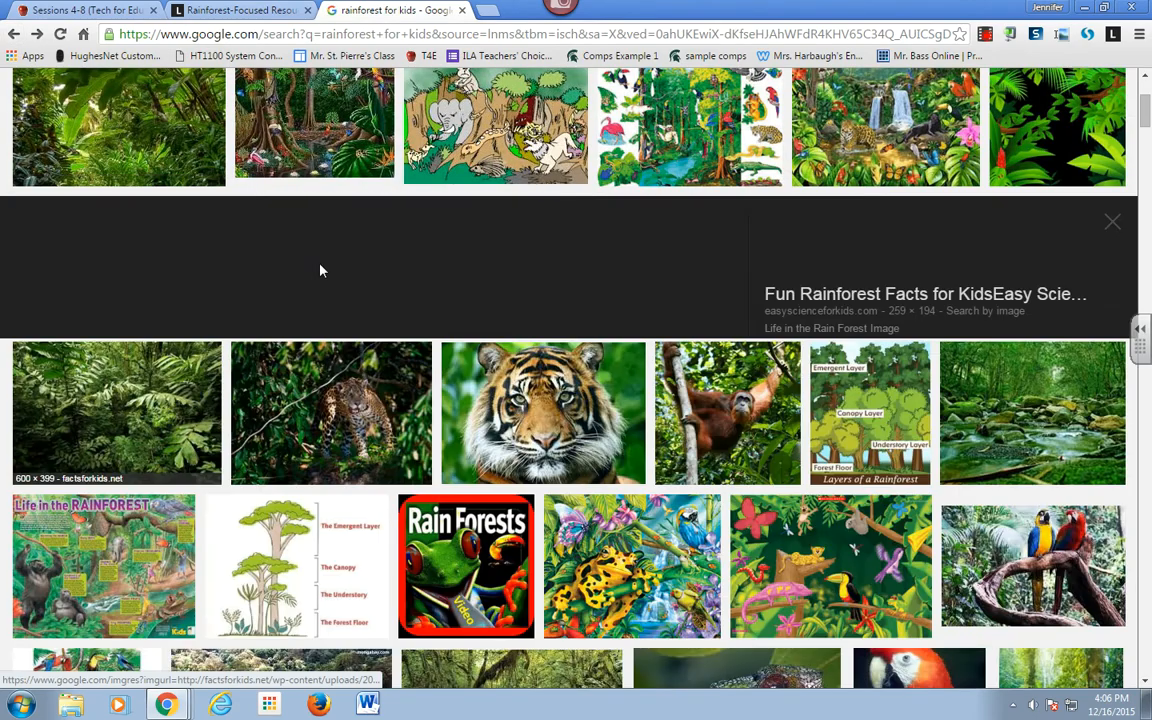
scroll(585, 308, up, 2)
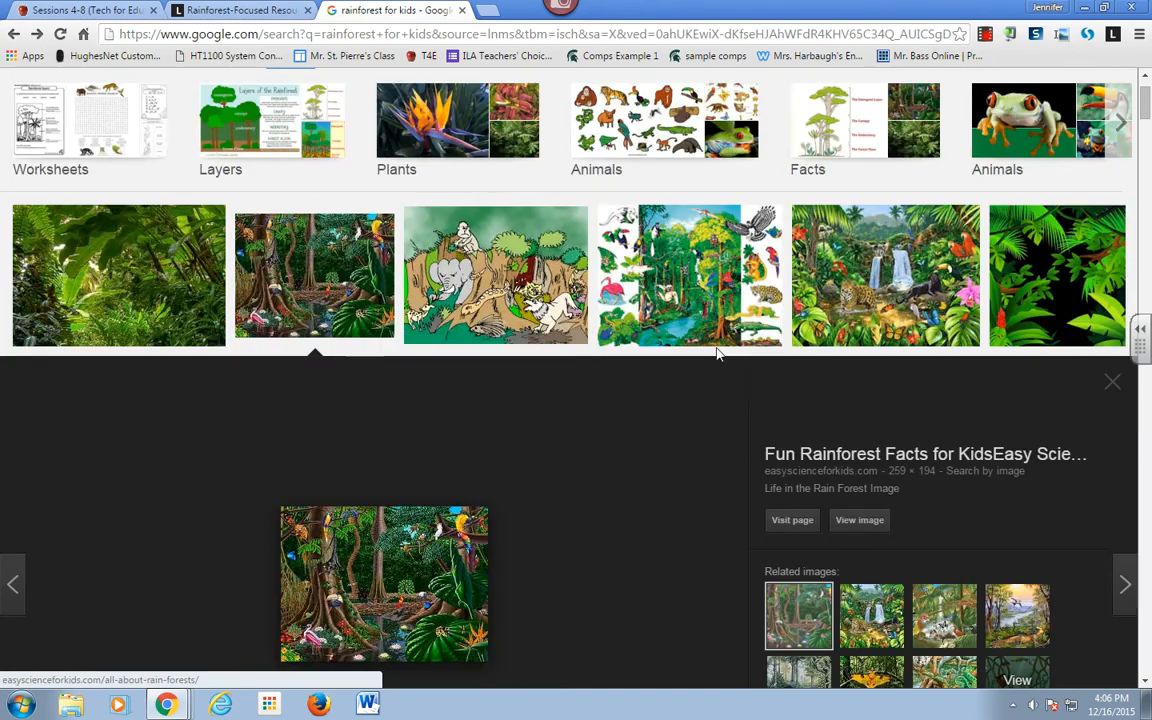
click(898, 283)
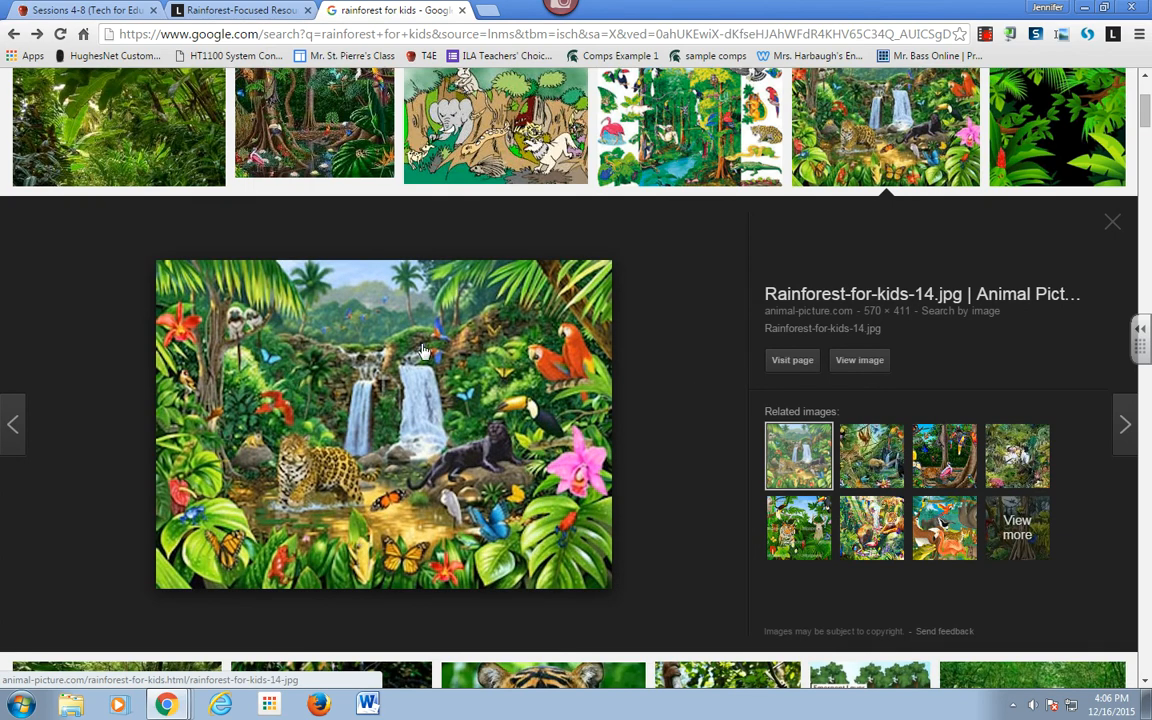
right_click(358, 387)
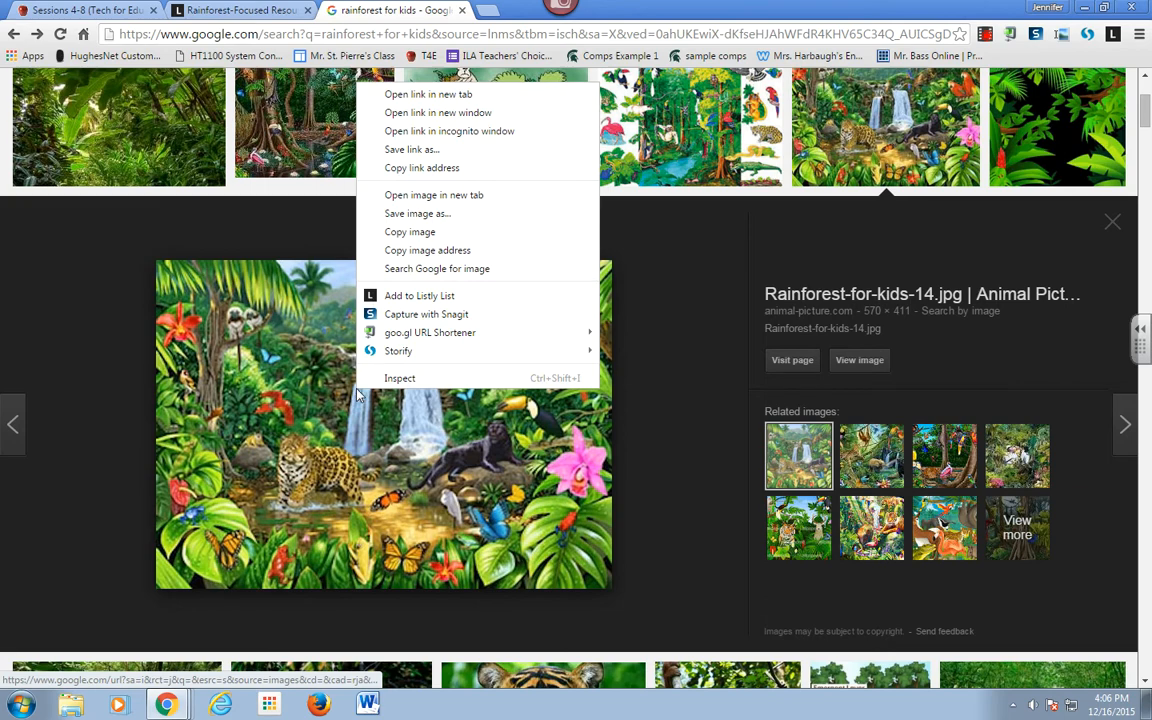
click(427, 251)
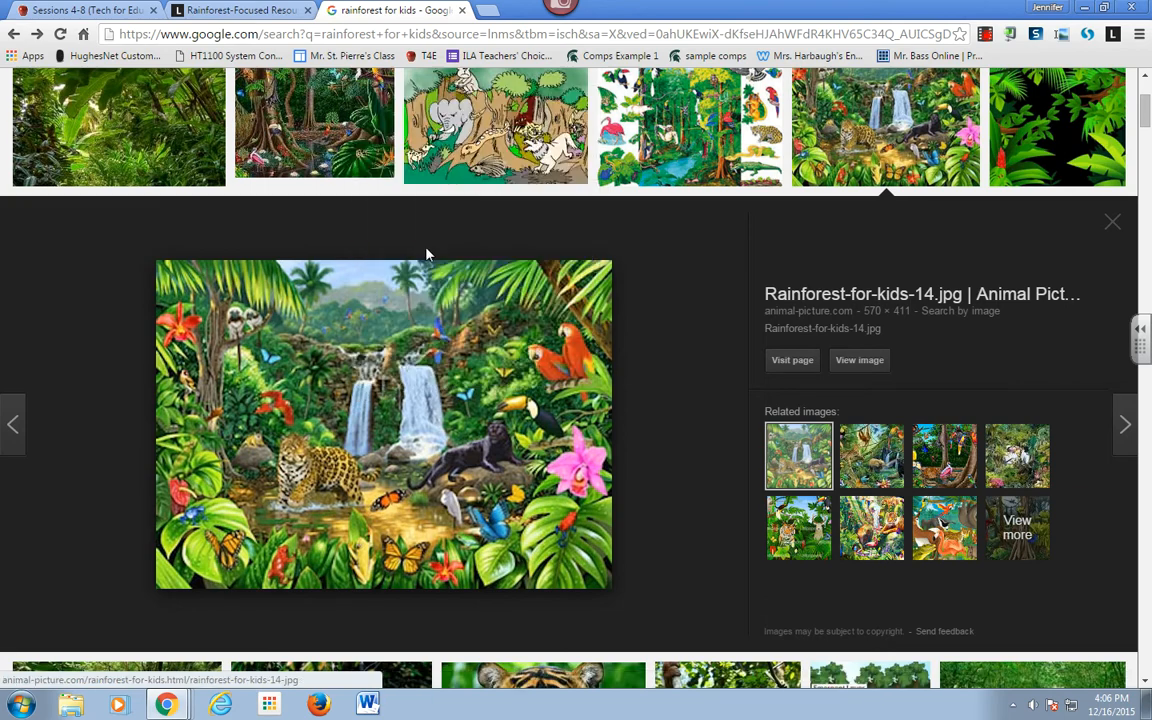
Step: Start a photo item in the Rainforest-Focused Resources list and load its image from the copied URL
click(231, 11)
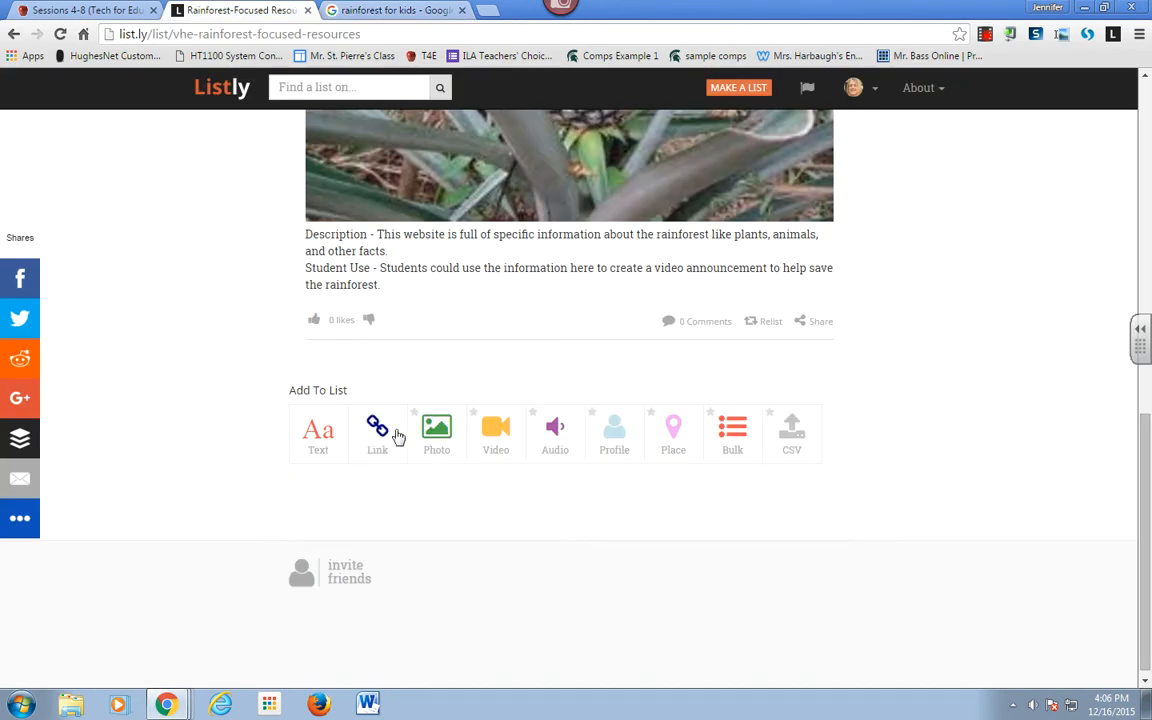
click(442, 437)
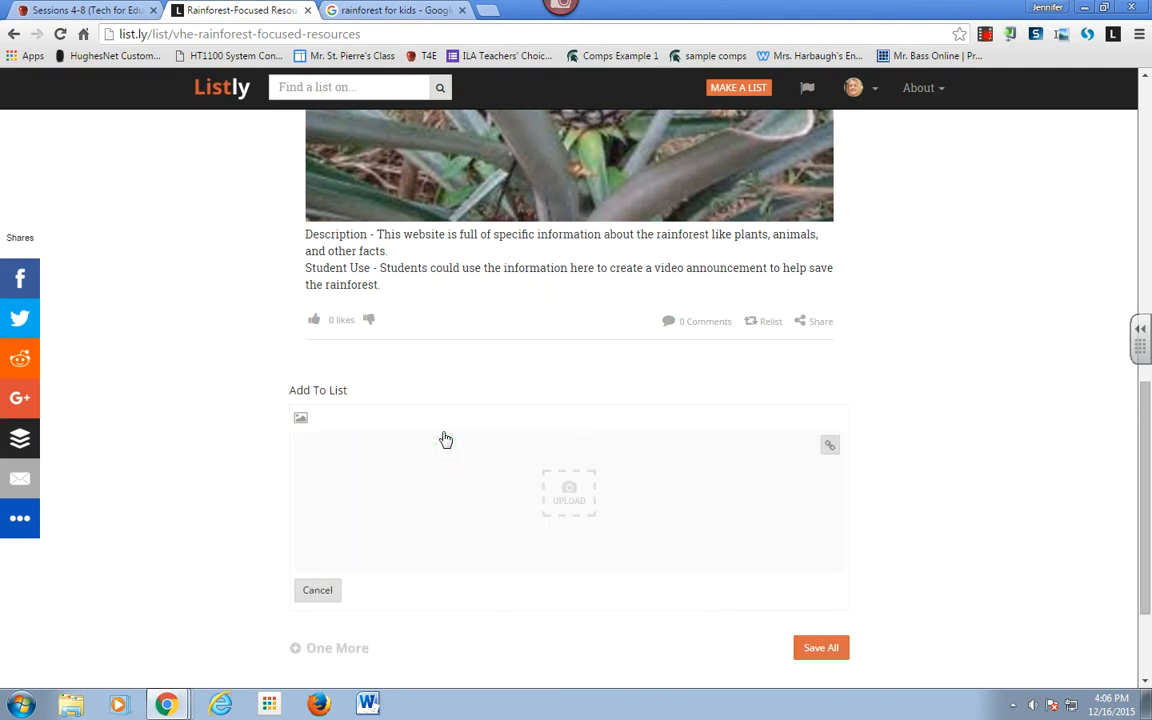
click(829, 446)
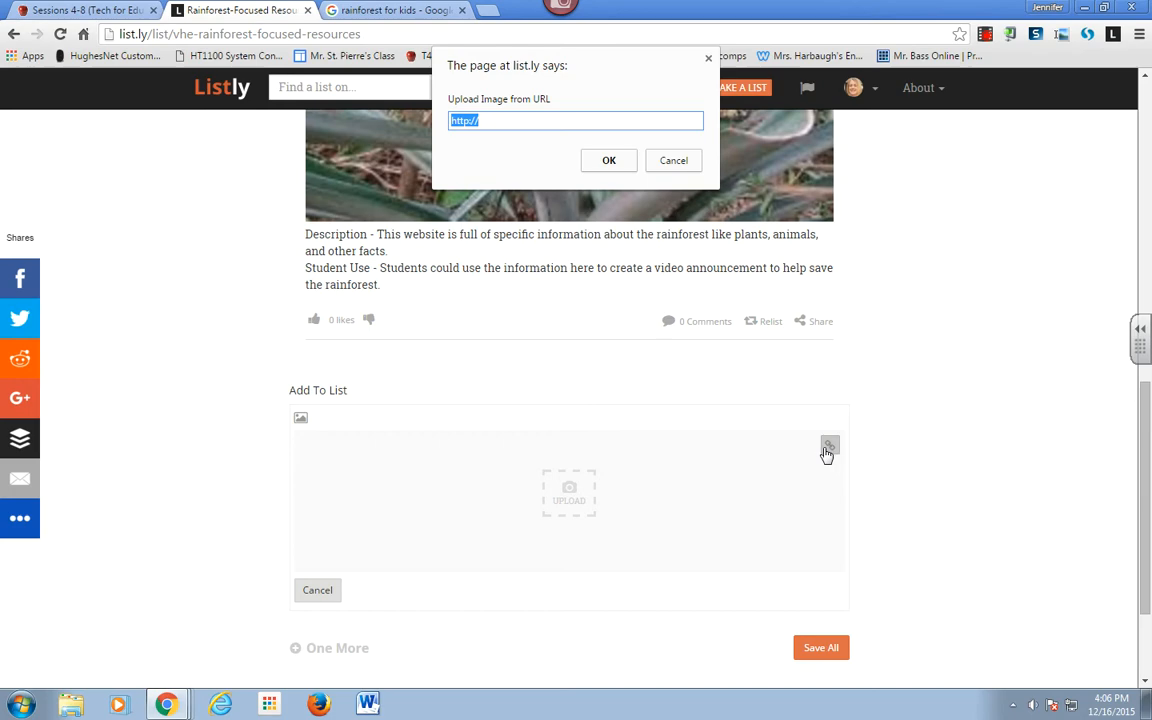
key(ctrl+v)
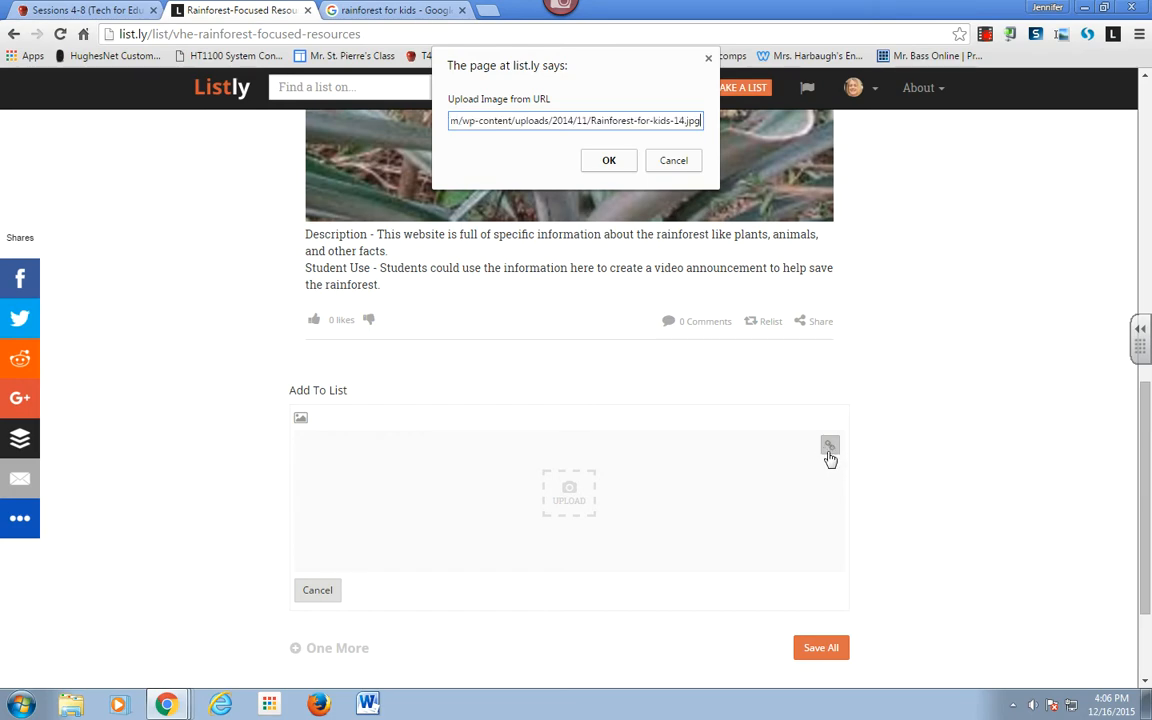
click(608, 160)
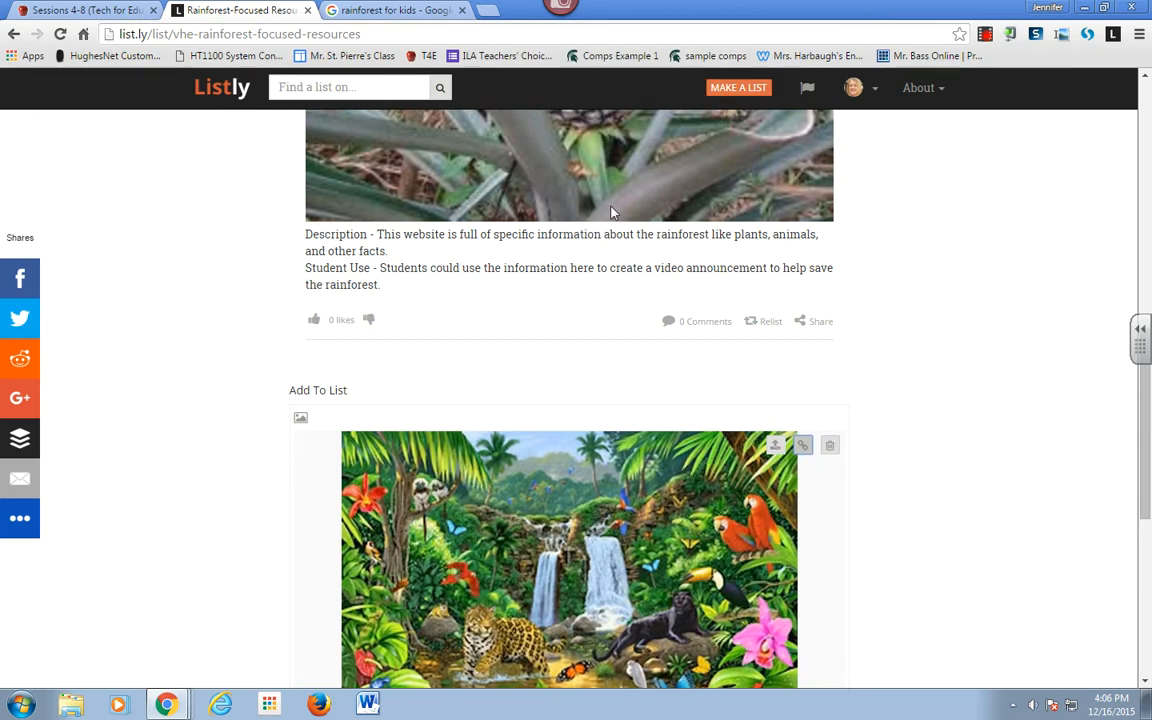
scroll(209, 452, down, 3)
click(345, 483)
text(Description)
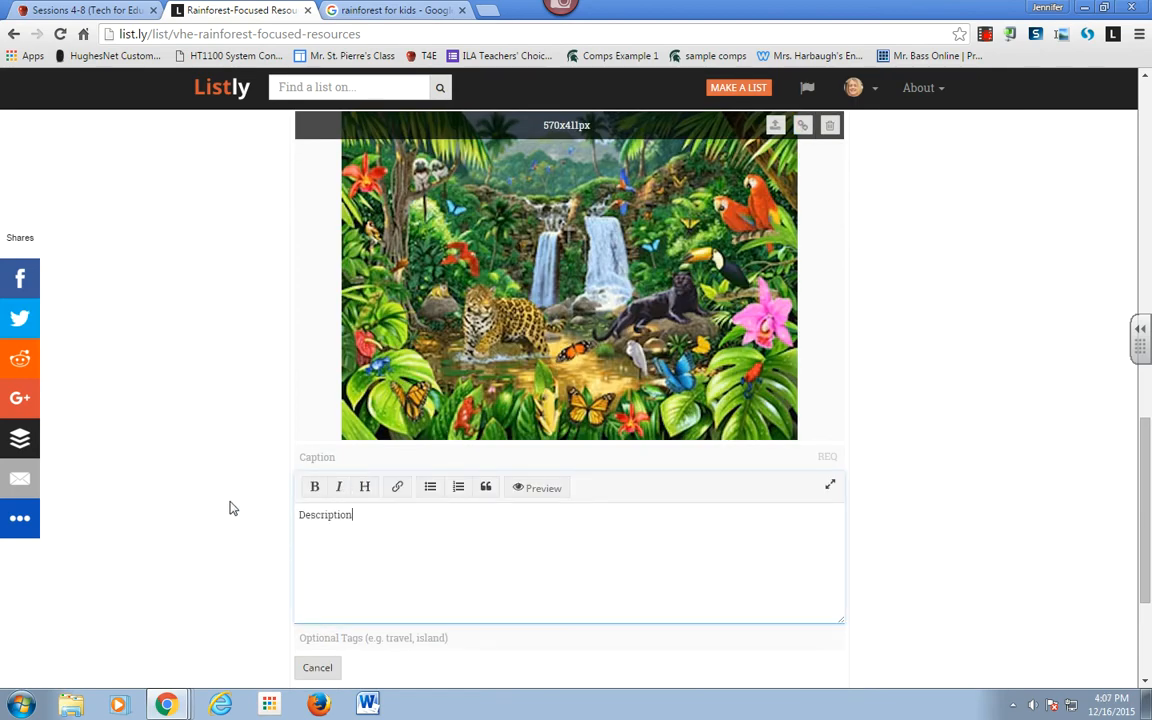
text( - Student use)
scroll(211, 365, down, 3)
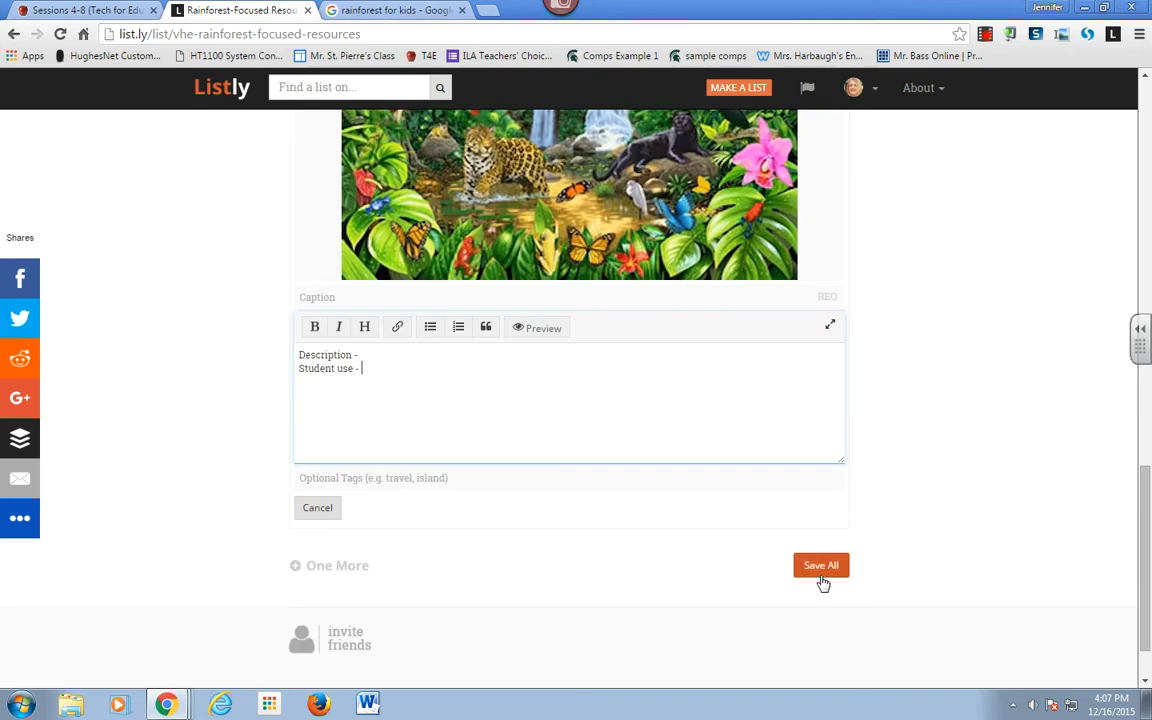
click(821, 566)
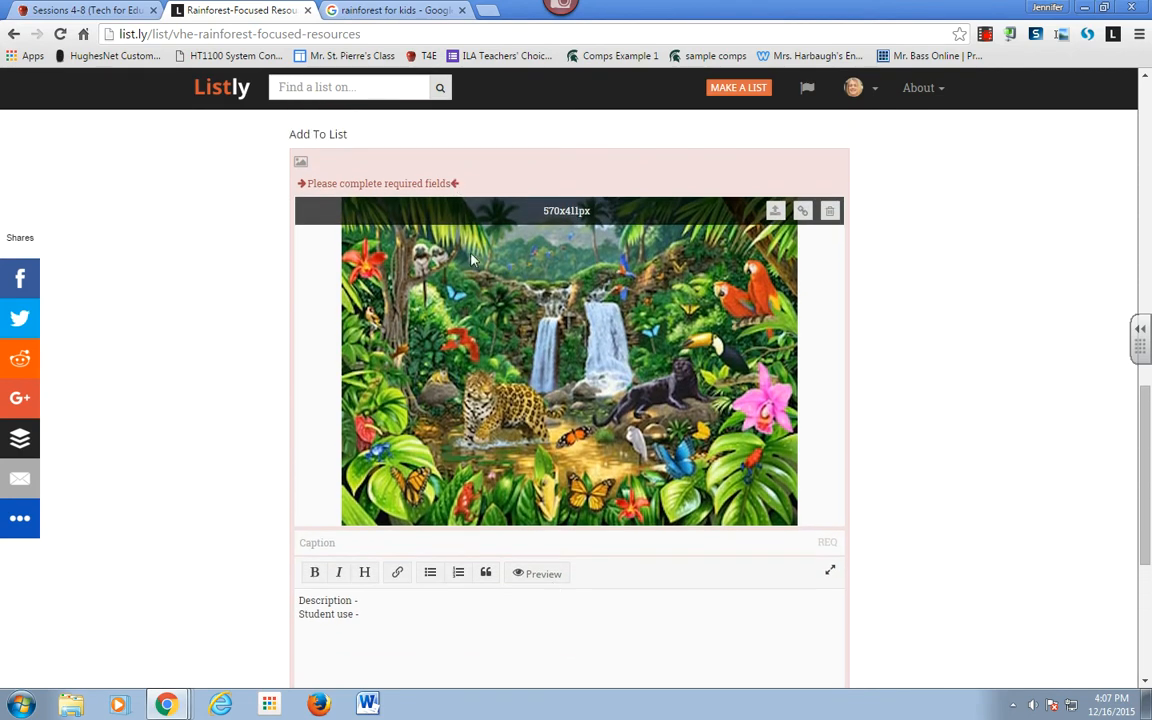
scroll(494, 375, down, 4)
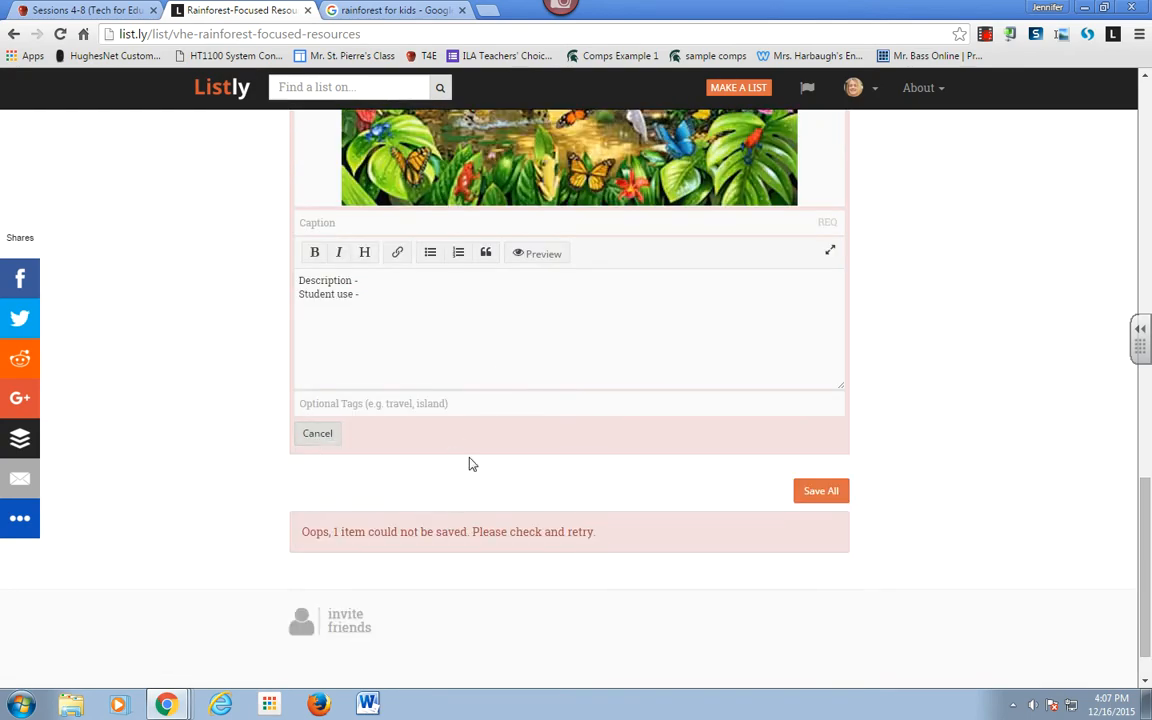
scroll(470, 463, up, 6)
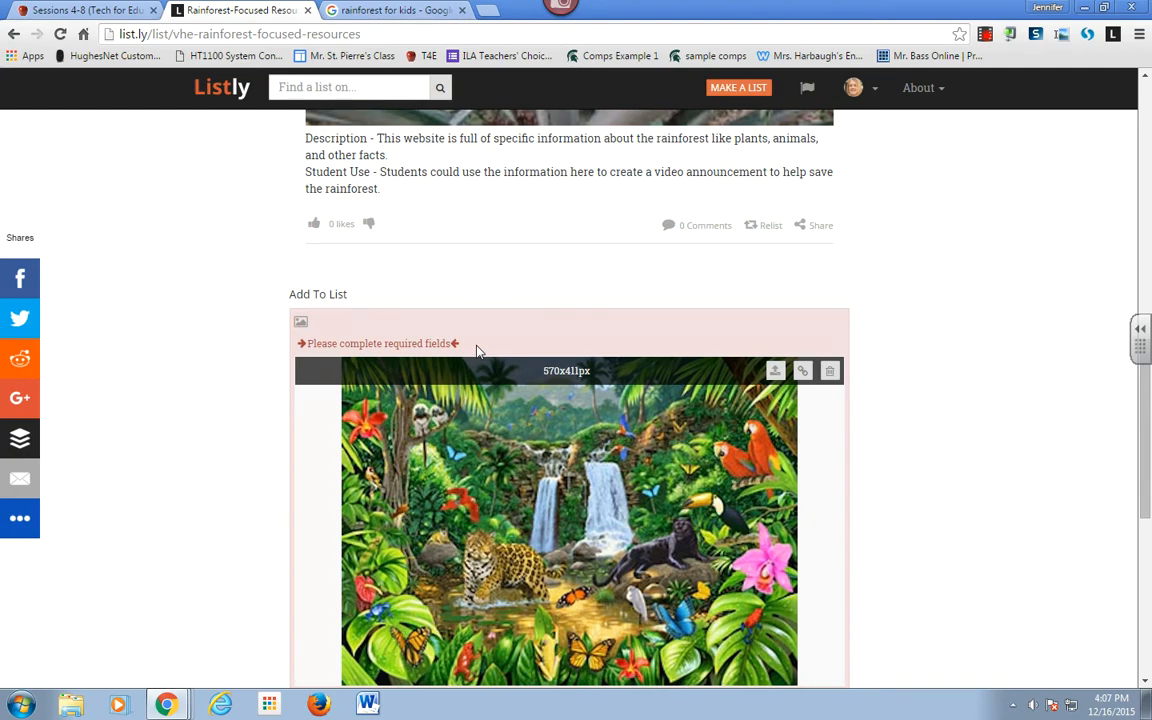
scroll(864, 483, down, 5)
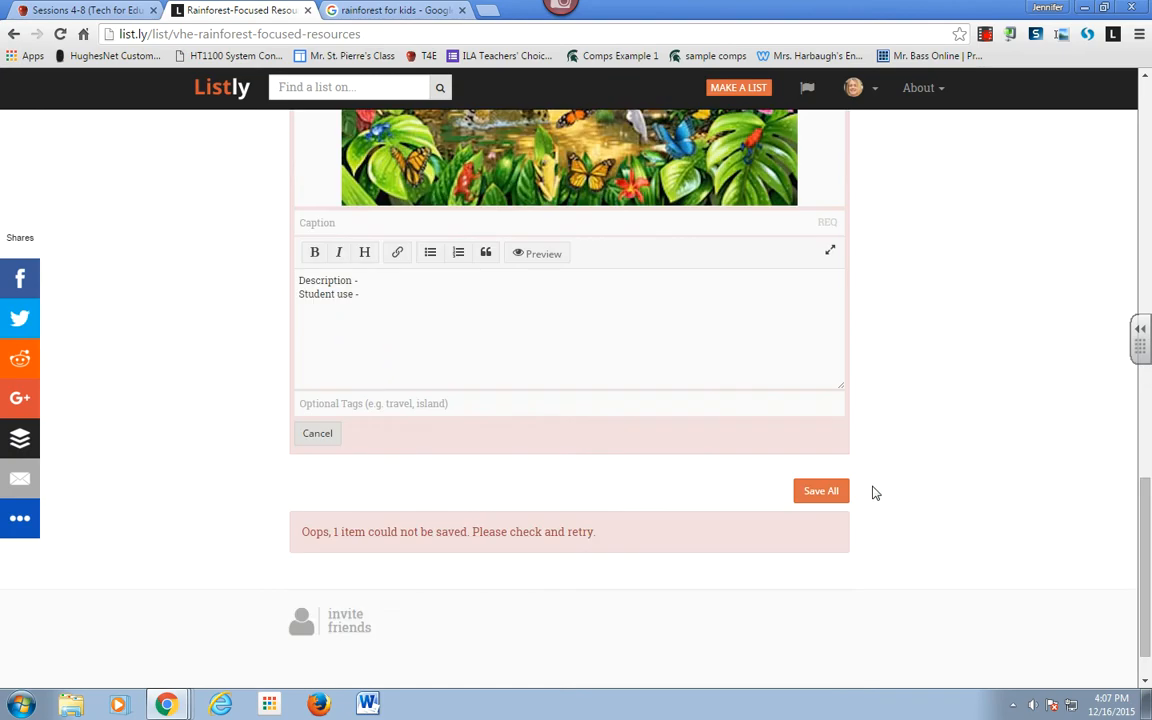
click(815, 495)
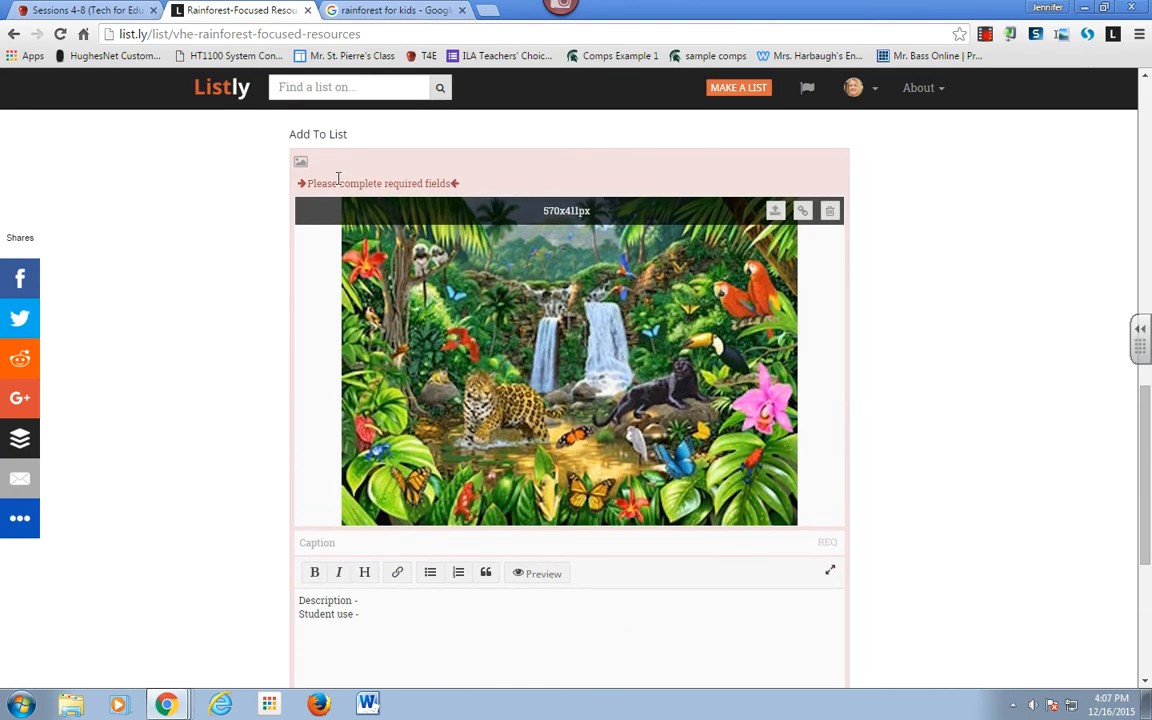
scroll(424, 553, down, 4)
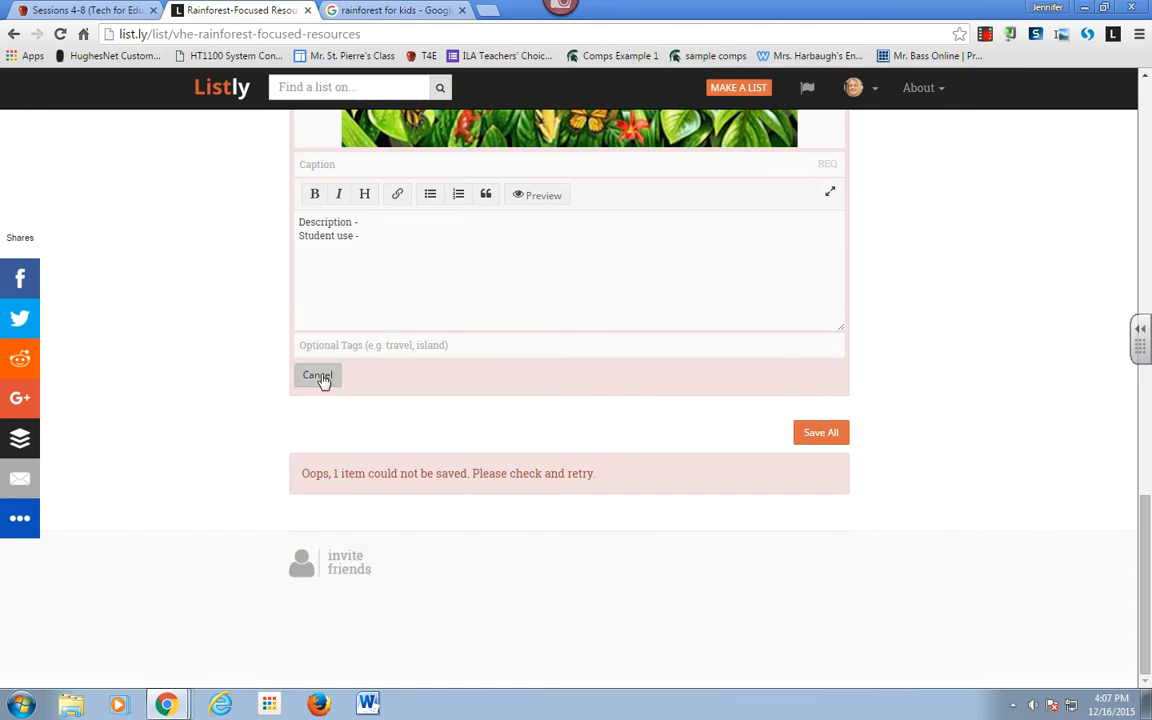
click(319, 376)
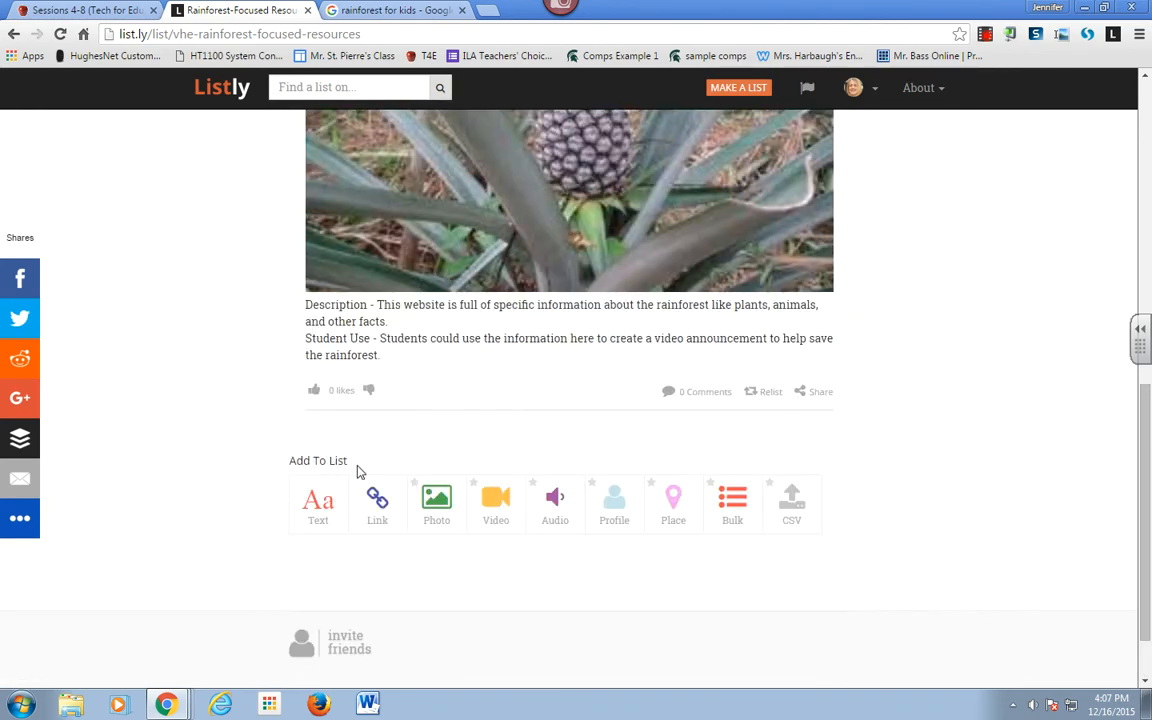
Step: Add a new photo item to the list and load its waterfall image from the copied URL
click(445, 510)
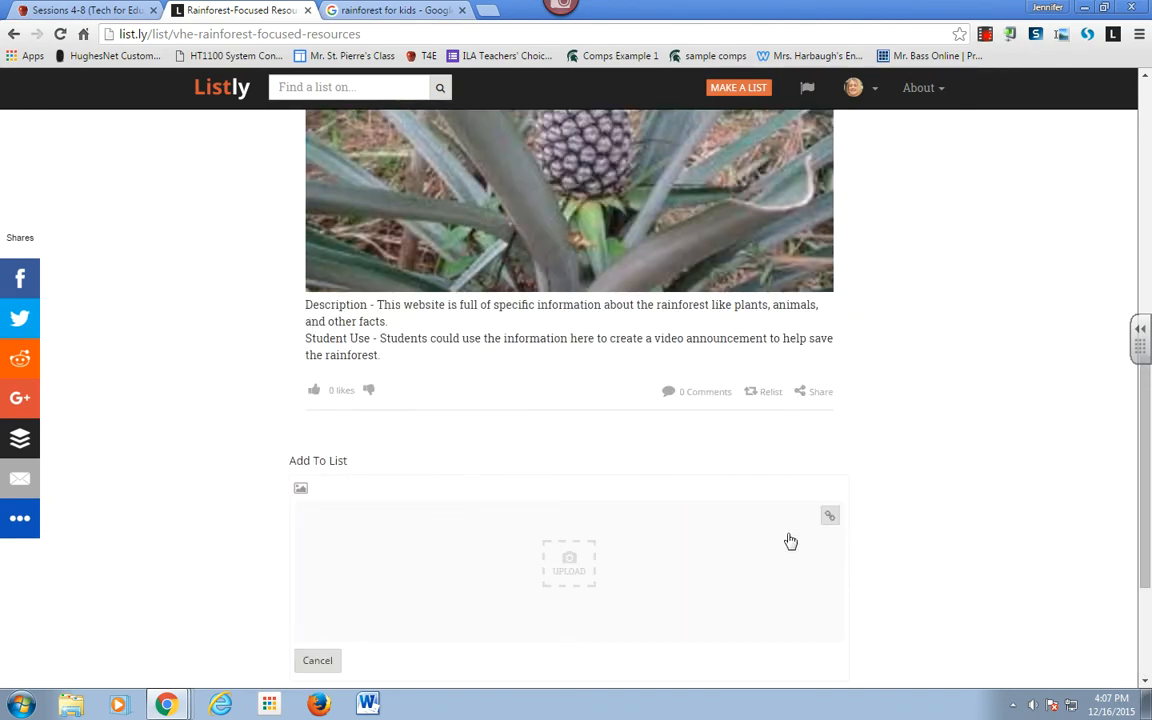
click(829, 515)
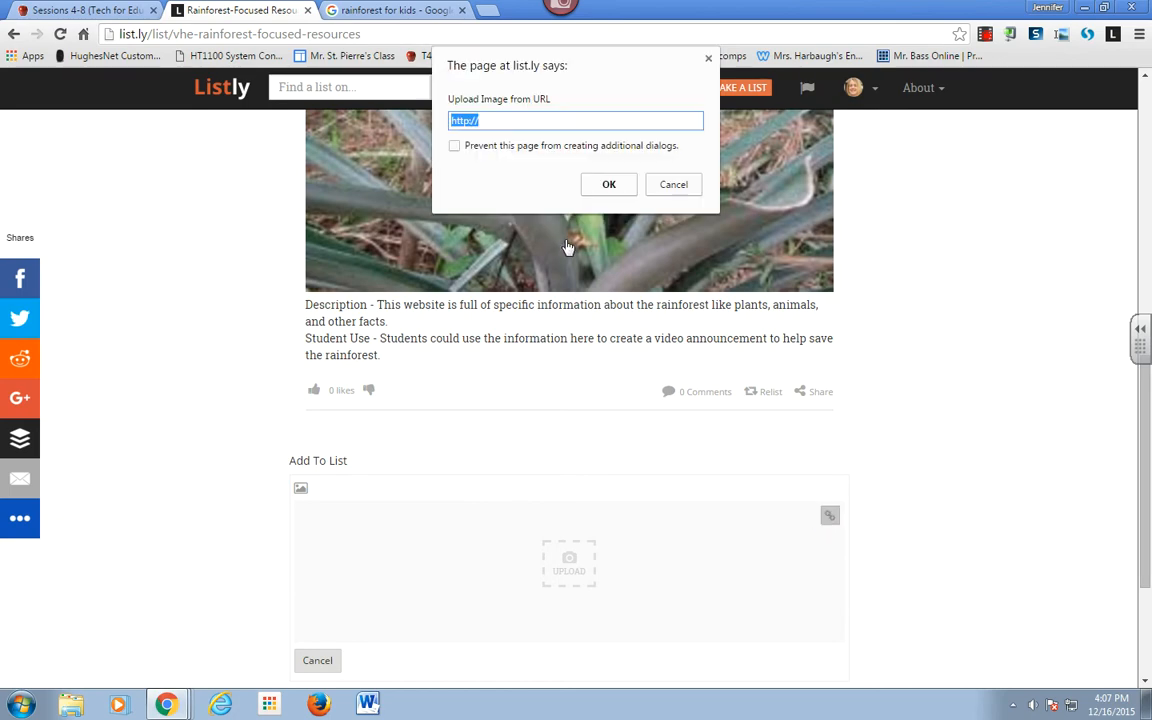
key(ctrl+v)
click(607, 182)
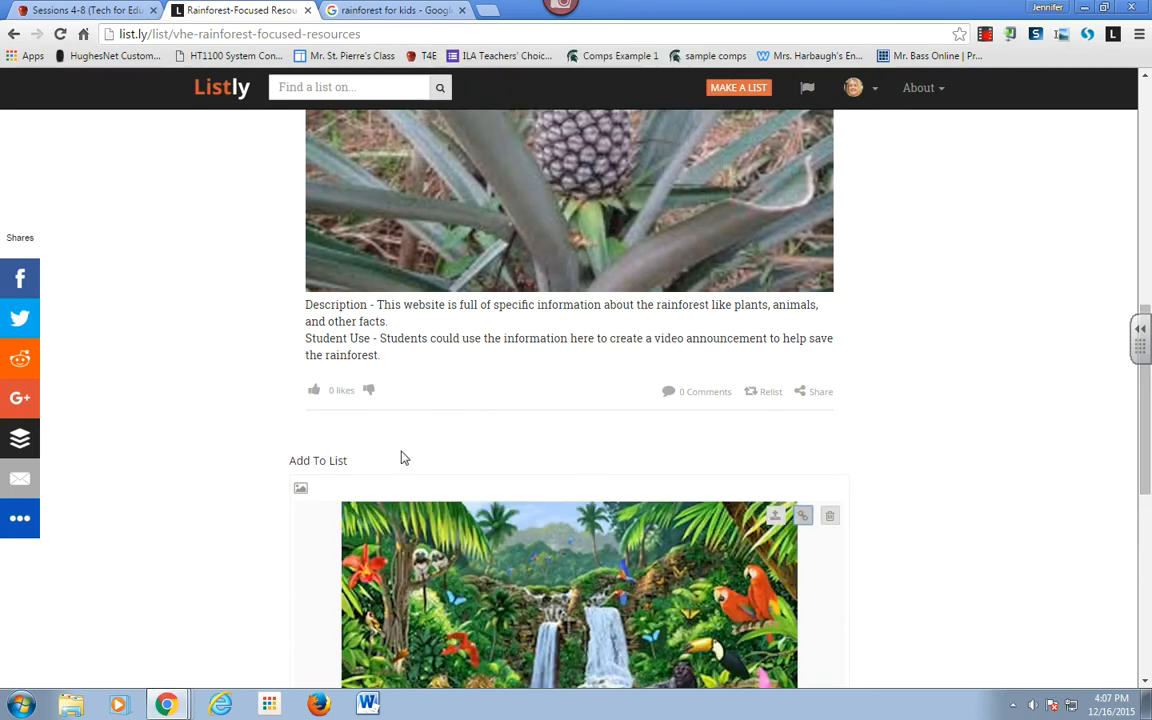
scroll(748, 400, down, 2)
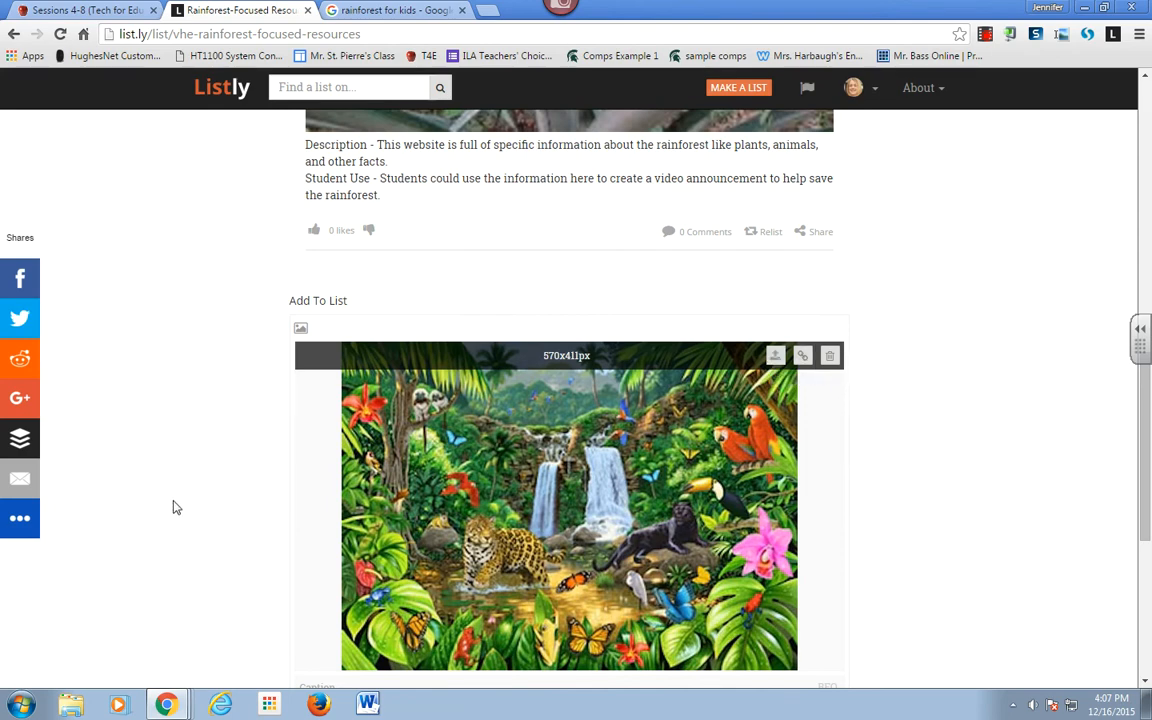
Step: Caption the photo "Rainforest Animals", enter "Description -" and "Student Use -" on separate lines as its description, and save the item
scroll(242, 483, down, 2)
click(318, 529)
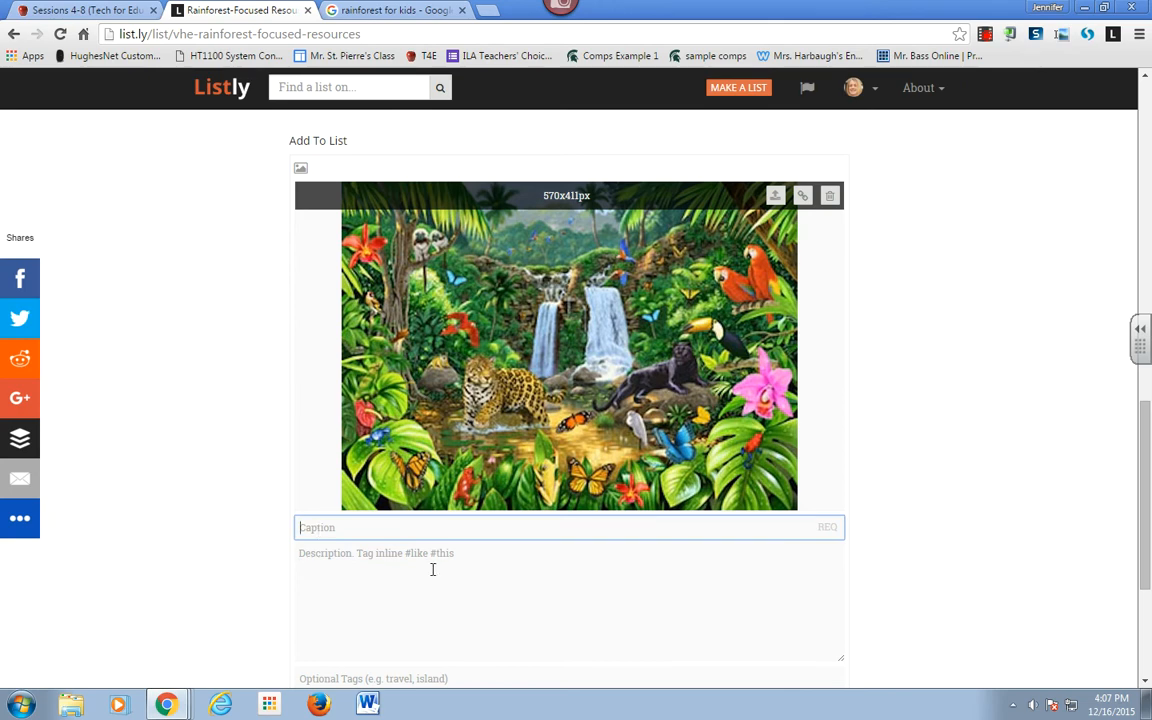
text(Rainforest Animals)
key(Tab)
text(Descripti)
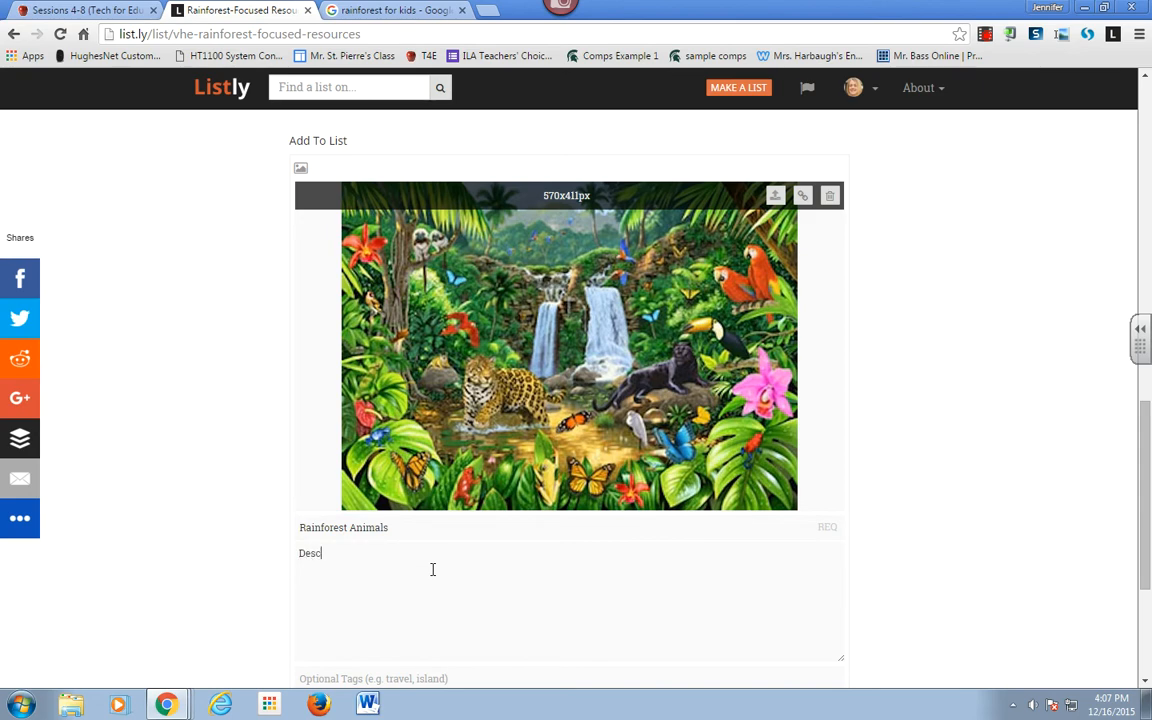
text(on -)
key(Return)
text(Student Use -)
scroll(535, 537, down, 2)
click(817, 607)
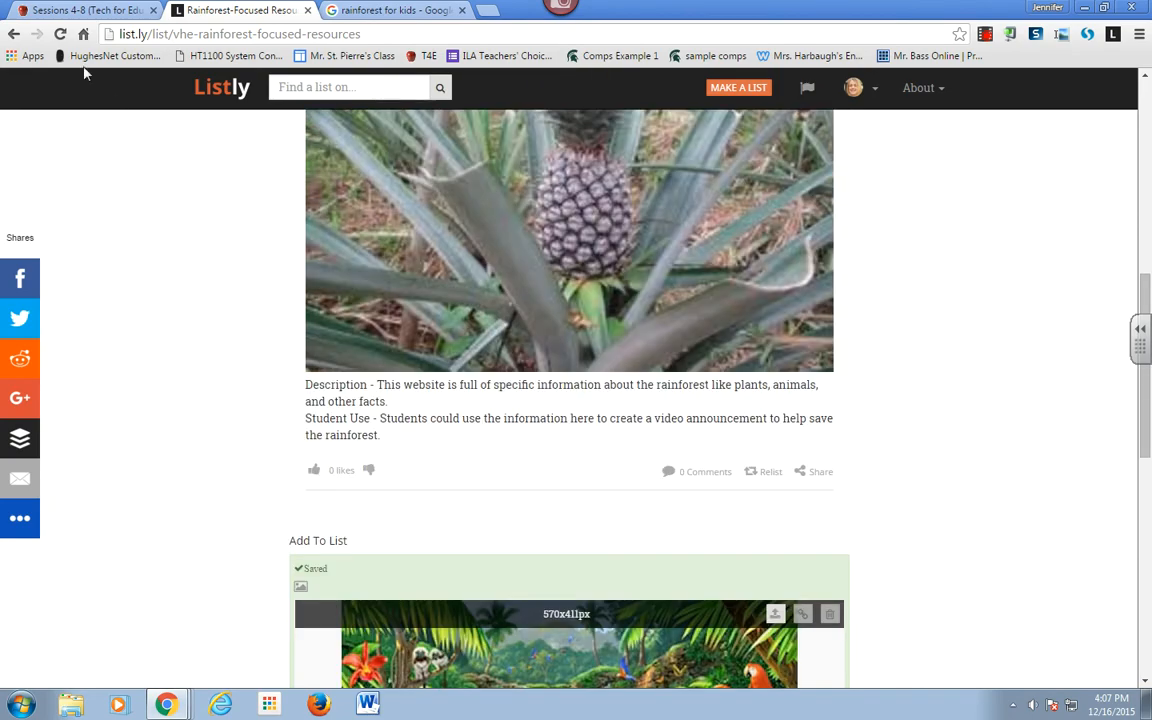
Step: Reload the Rainforest-Focused Resources list page, review its items, and copy the list's web address
click(57, 33)
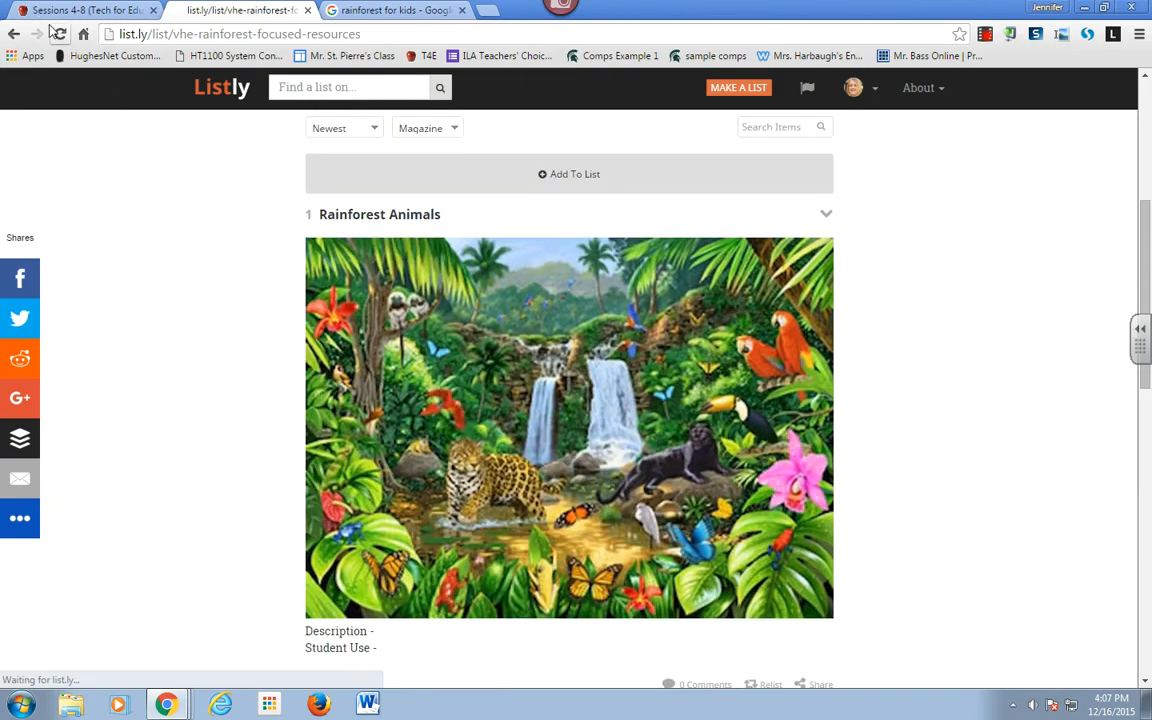
scroll(205, 452, down, 7)
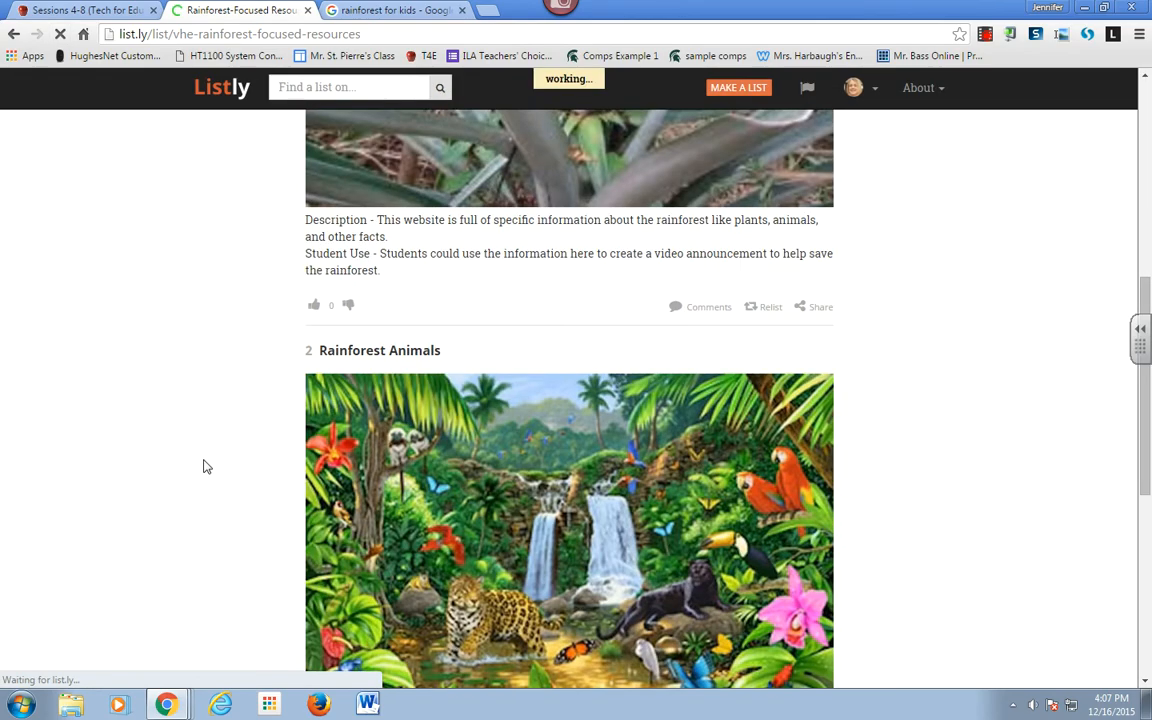
scroll(446, 466, up, 6)
scroll(454, 476, up, 7)
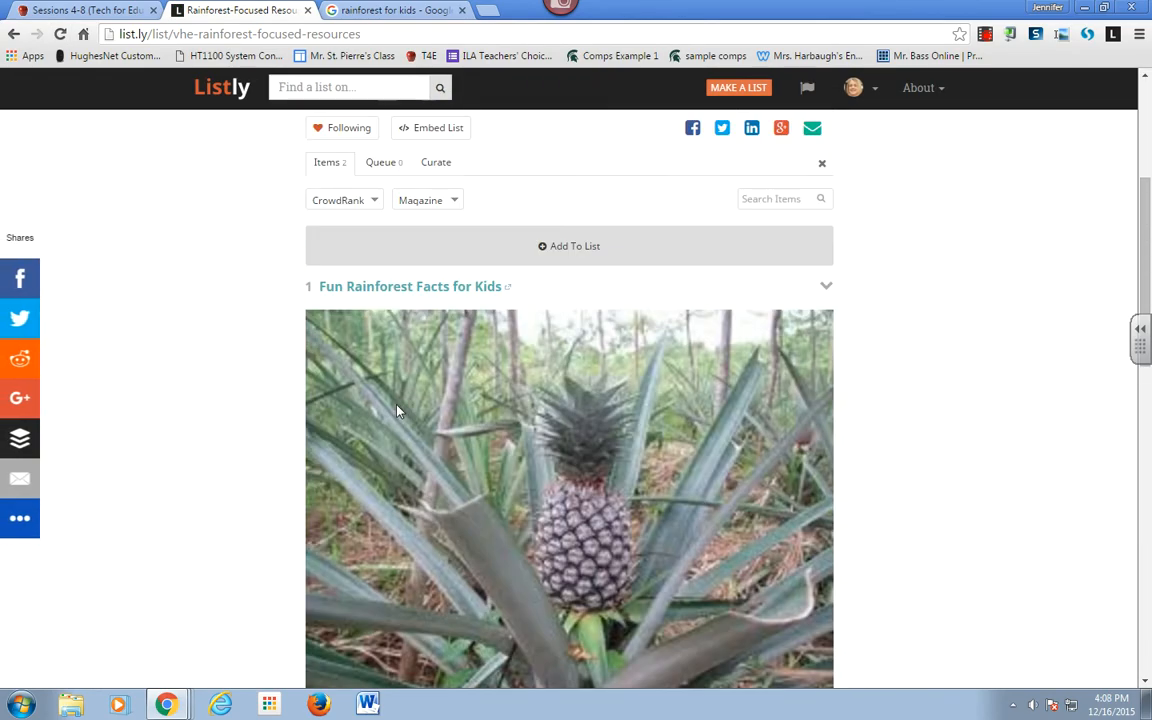
scroll(420, 533, down, 5)
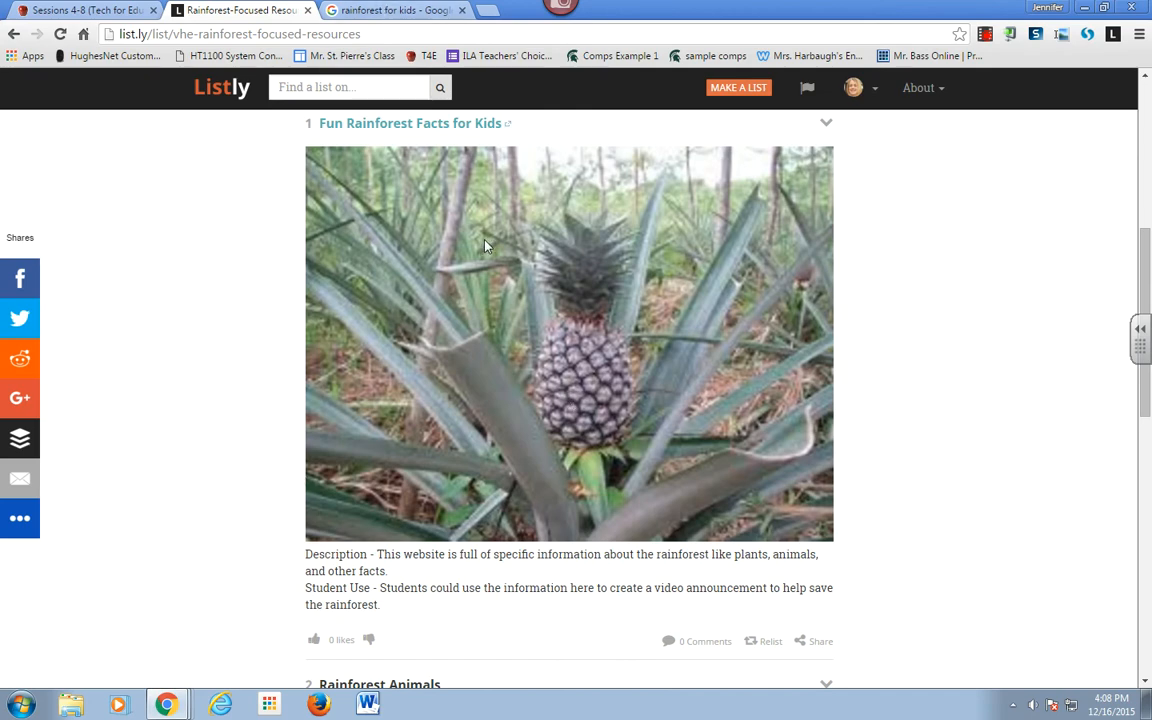
scroll(230, 266, up, 5)
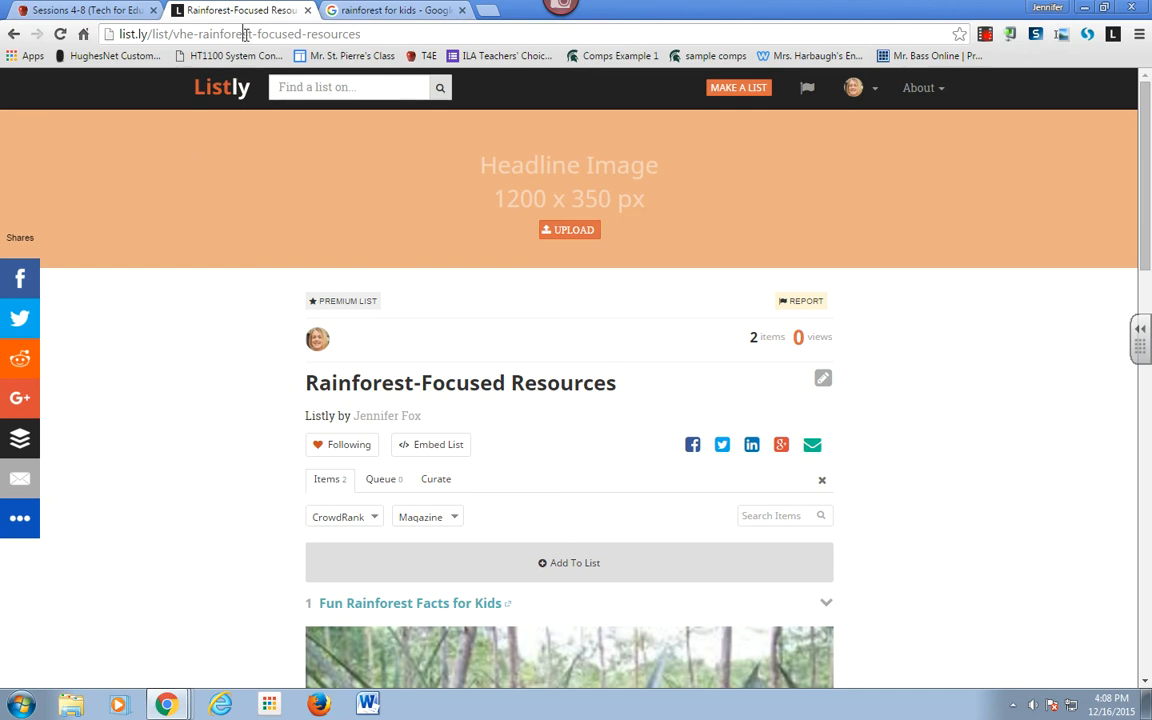
click(176, 36)
key(ctrl+c)
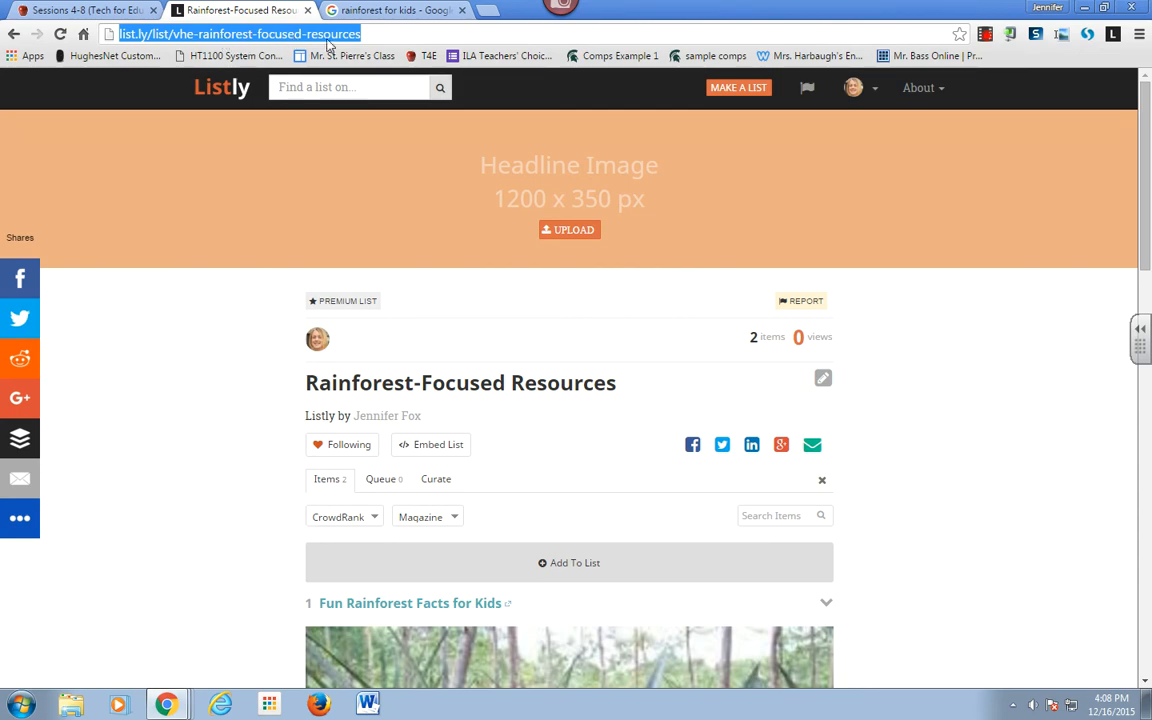
Step: Switch to the Google Sites page, save the Sessions 4-8 edits, and open the Technology in my Class page for editing
click(120, 15)
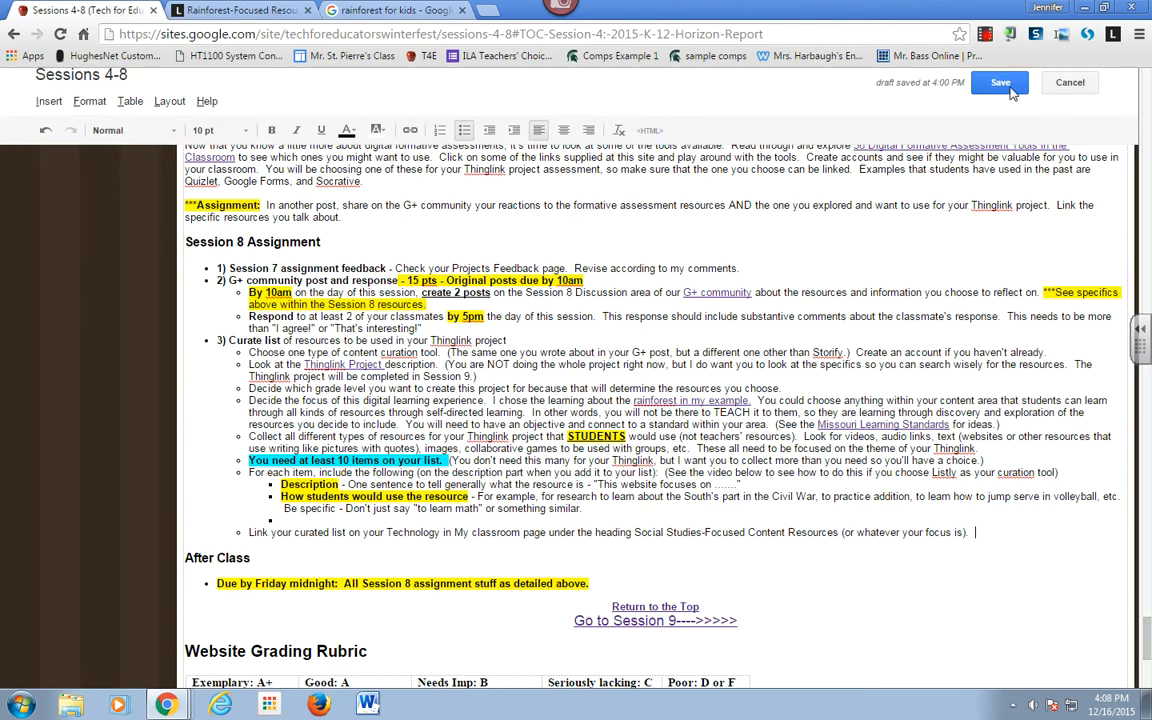
click(1008, 86)
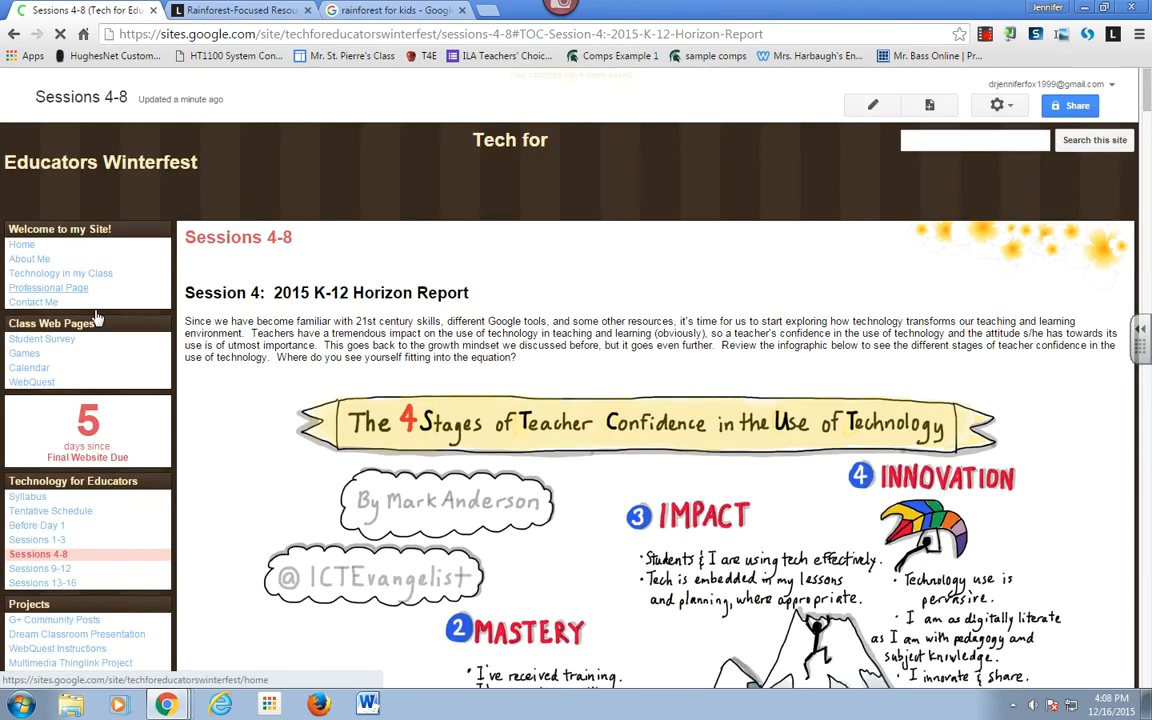
click(35, 276)
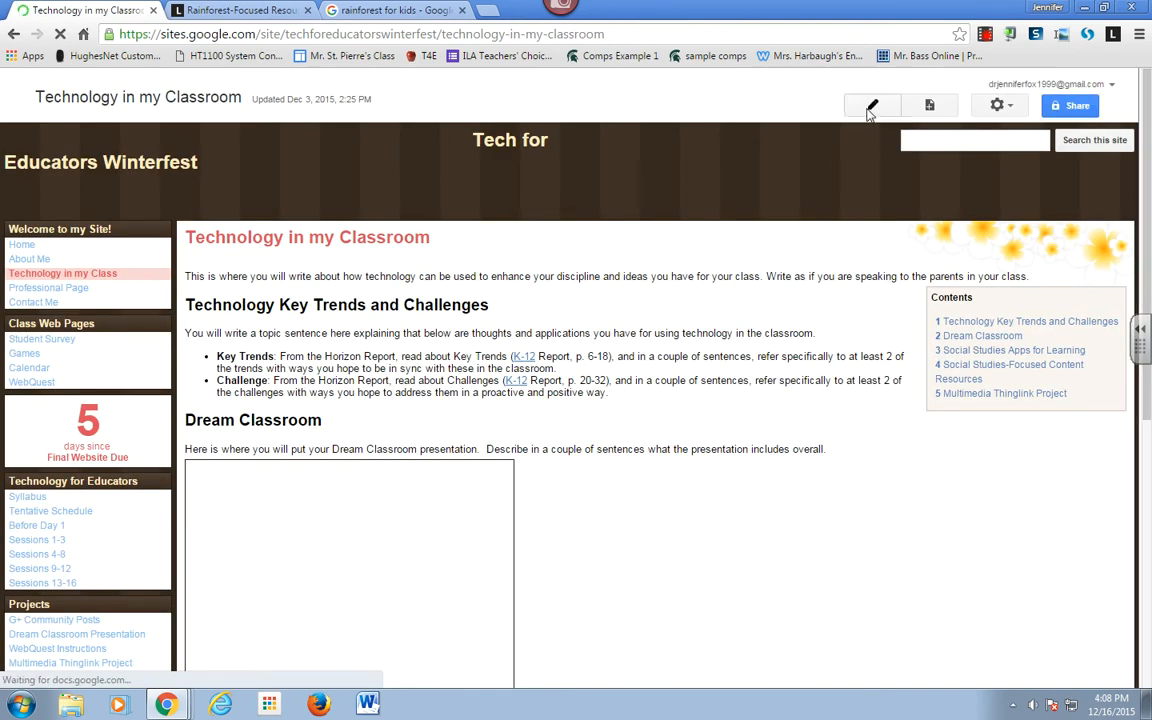
click(871, 108)
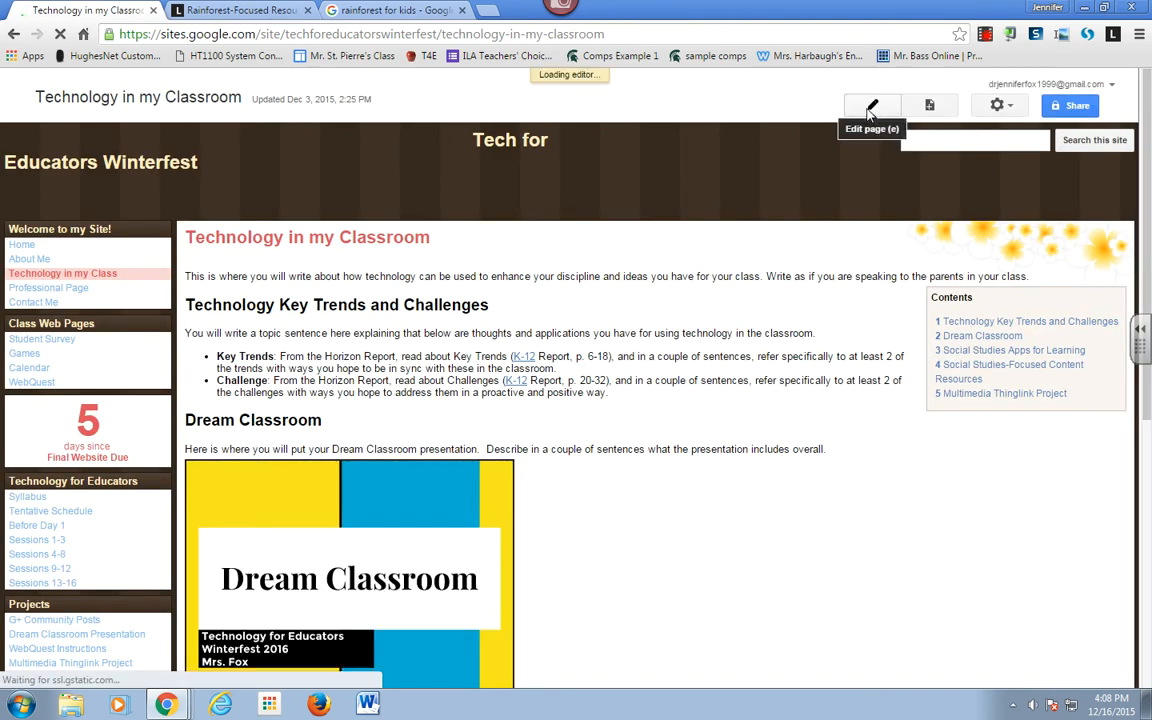
Step: Replace "Social Studies" with "Rainforest" in the "Focused Content Resources" heading
scroll(690, 415, down, 5)
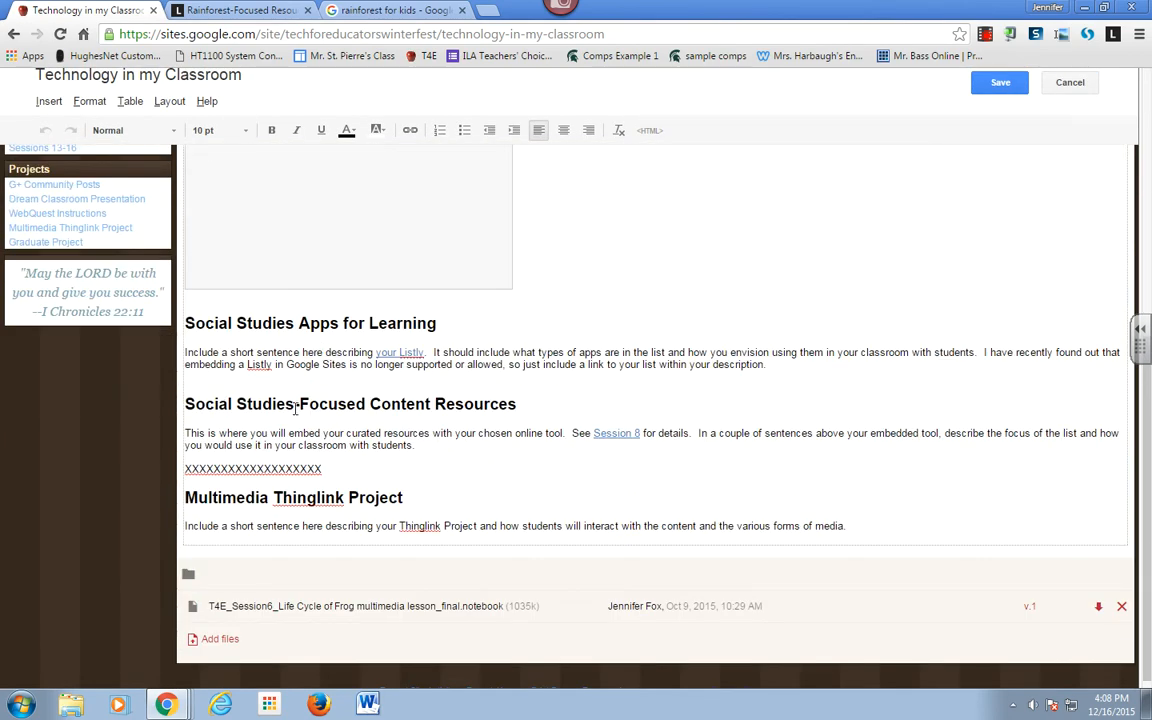
drag(186, 403, 294, 405)
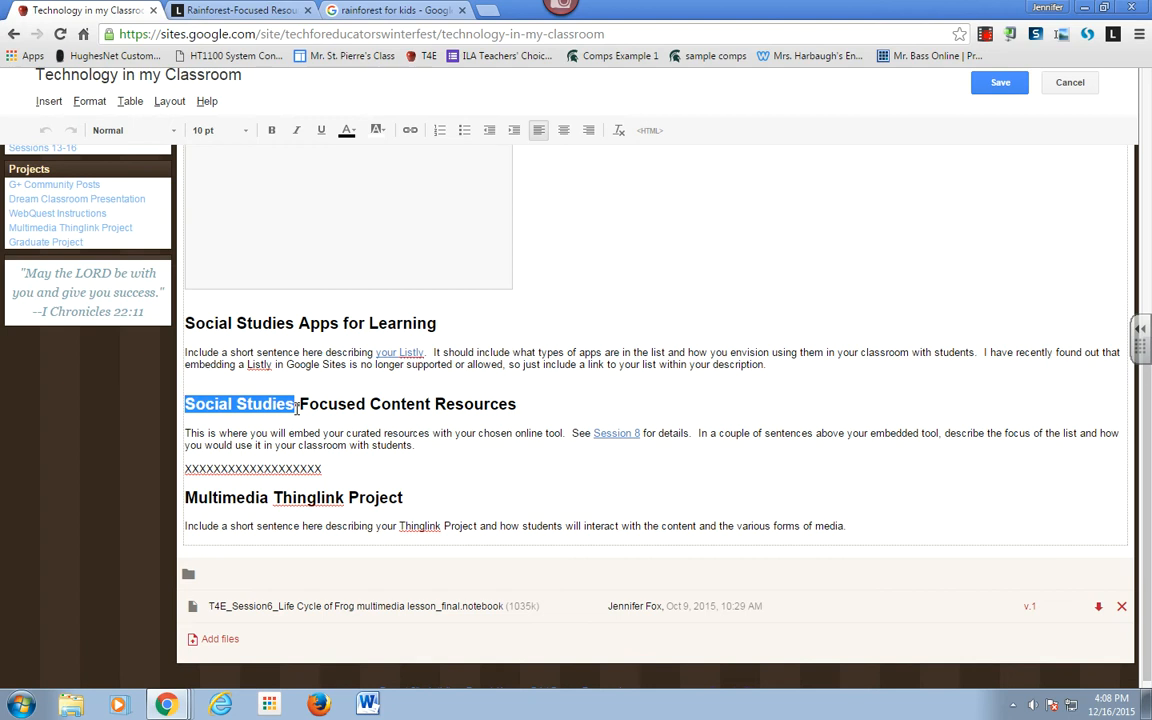
text(Rainforest)
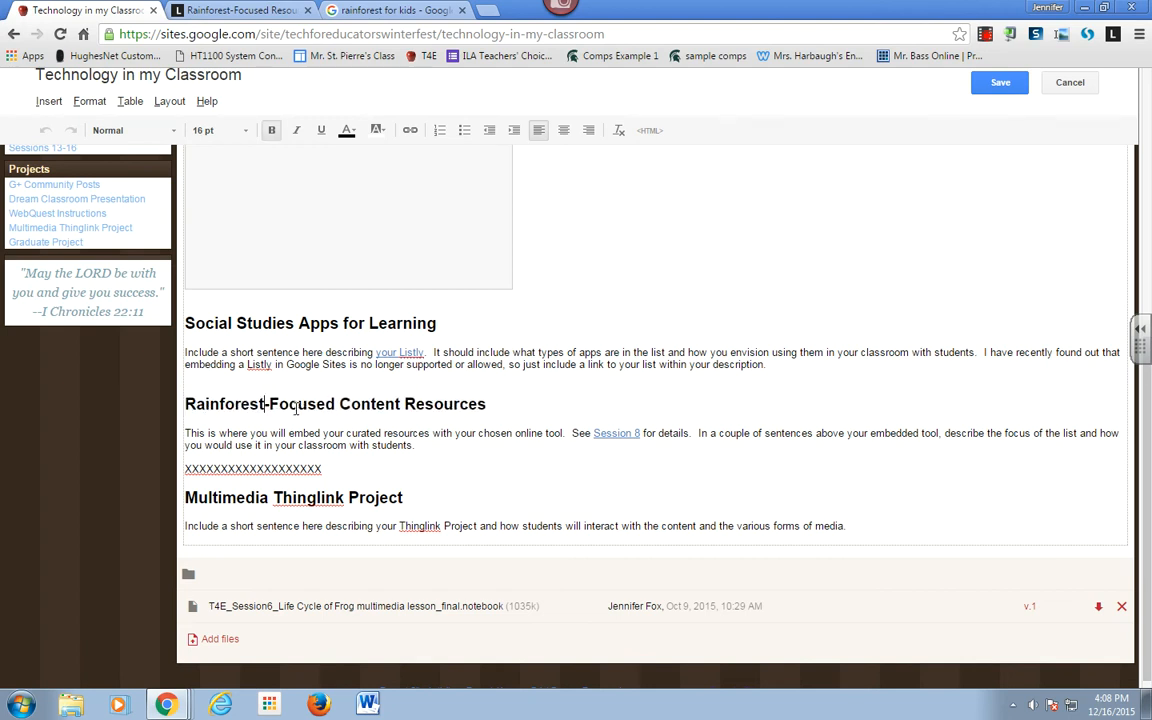
Step: Insert the line "In my rainforest list, blah, blah……" directly under the Rainforest-Focused Content Resources heading
click(186, 432)
key(Return)
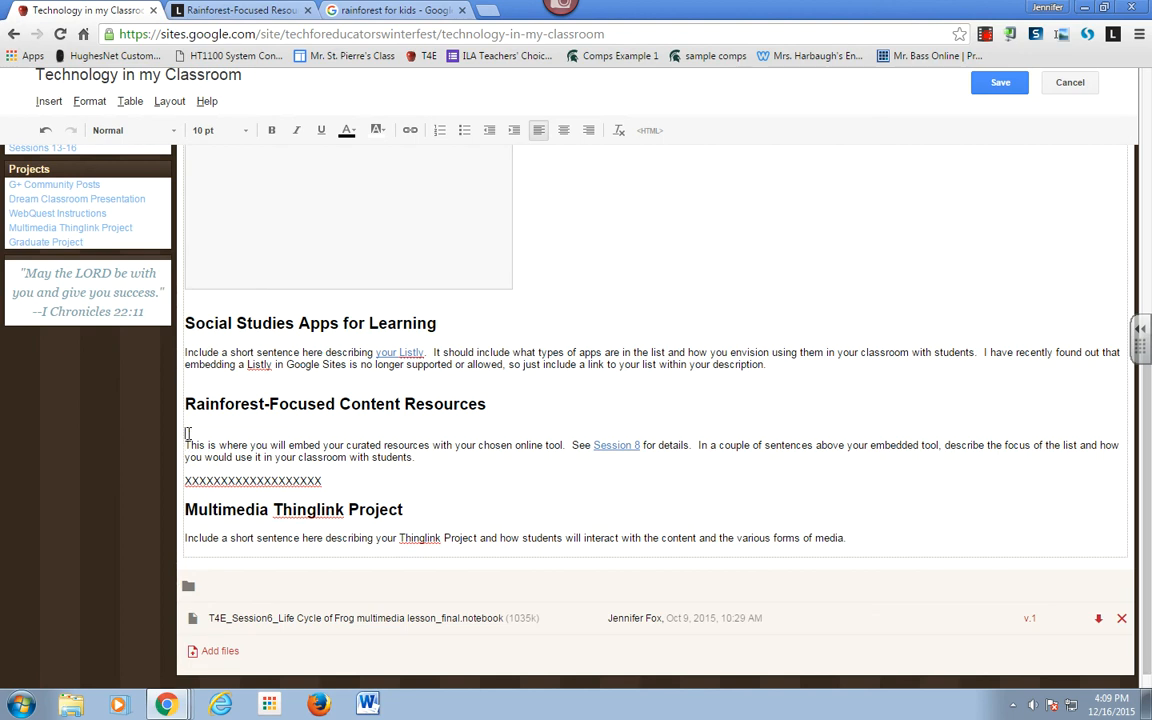
text(Rainforest )
text(In my)
key(Delete)
text(r)
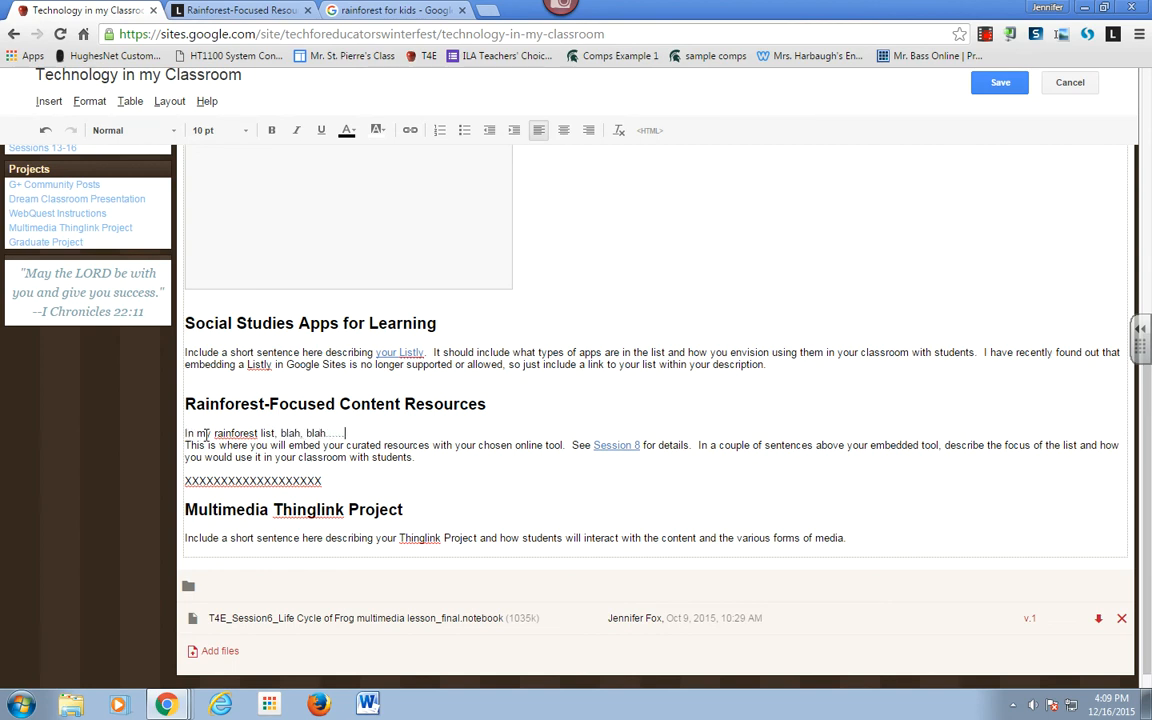
Step: Link the words "rainforest list" to the copied Listly address, set to open in a new window, and save the page
drag(216, 433, 277, 433)
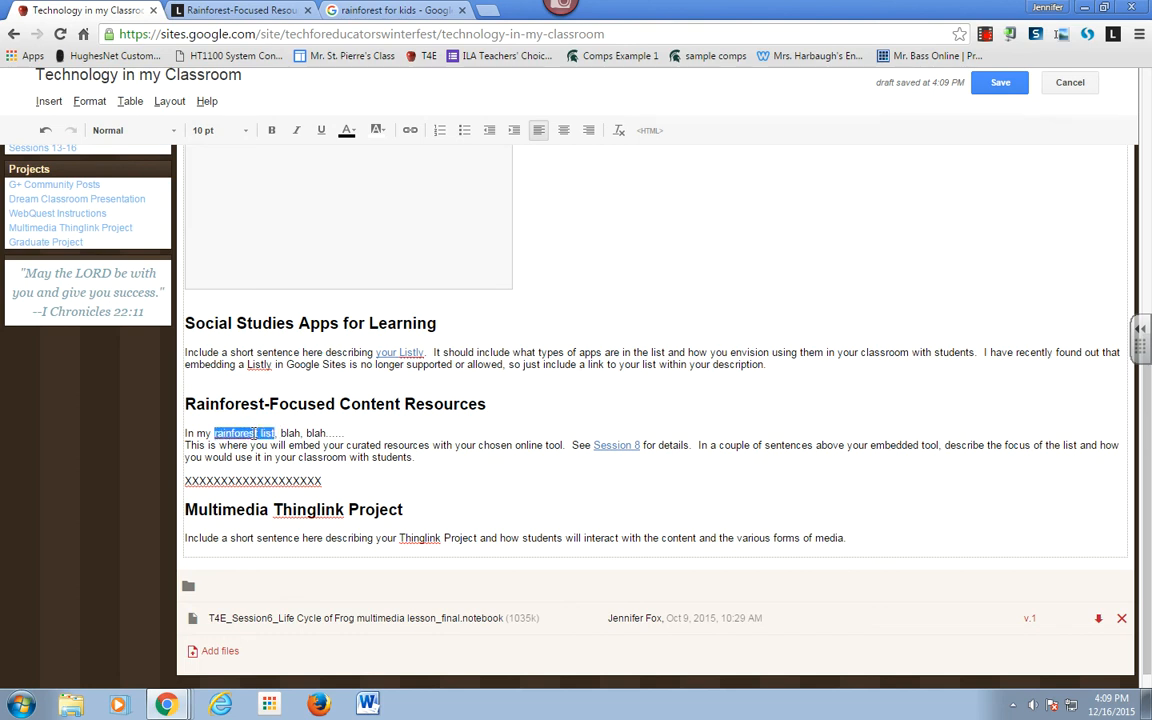
click(410, 132)
click(332, 262)
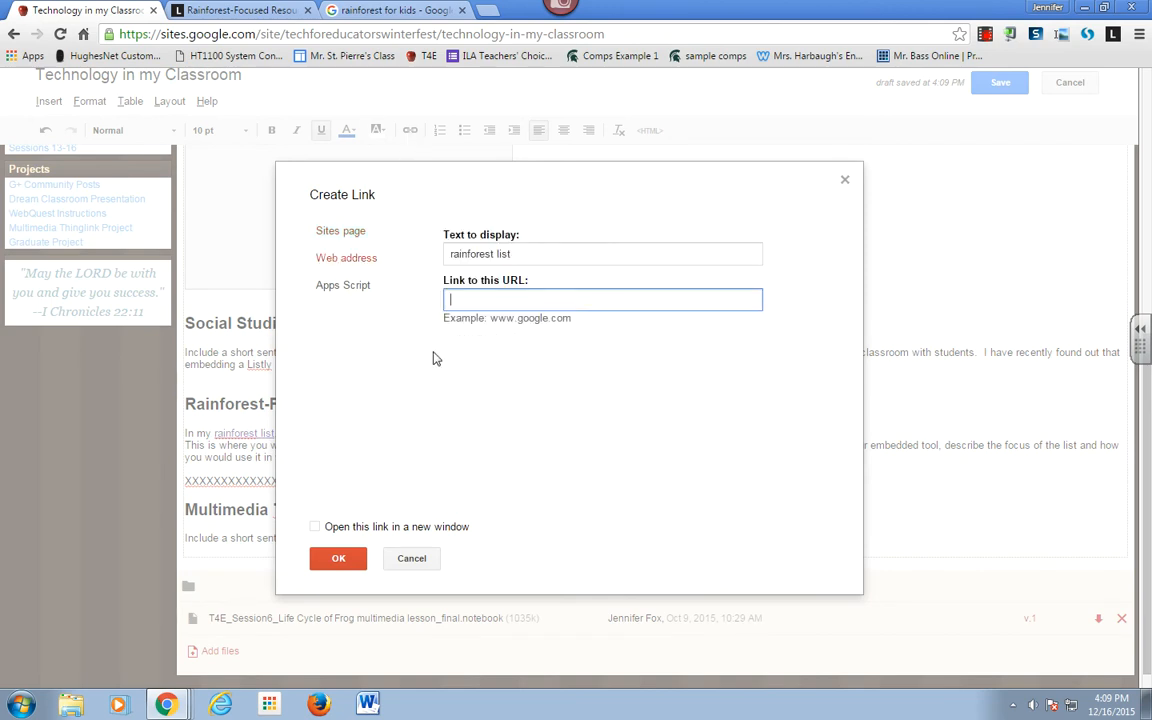
key(ctrl+v)
click(315, 527)
click(336, 557)
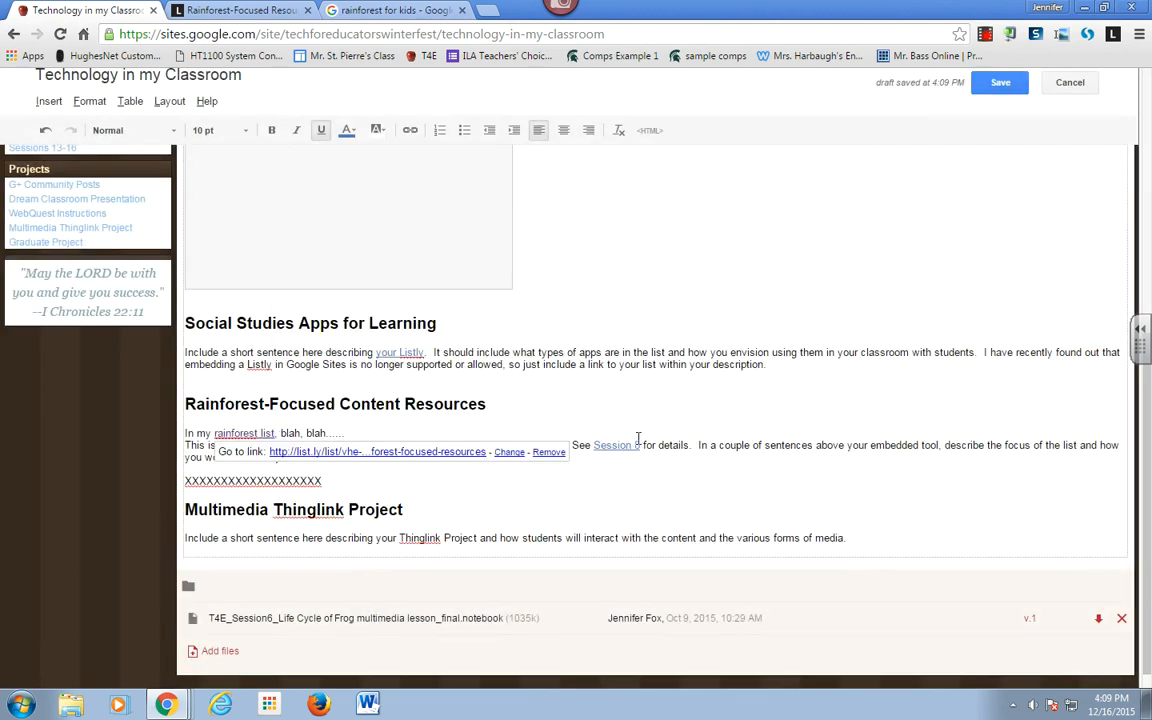
click(1000, 83)
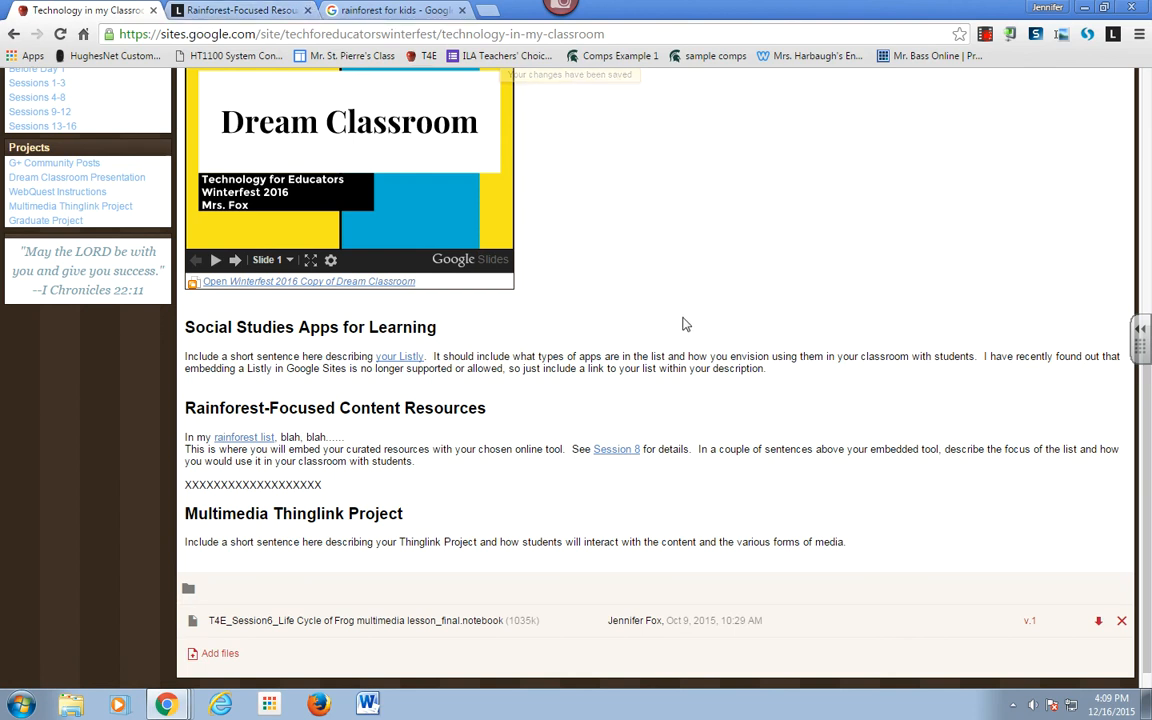
click(986, 38)
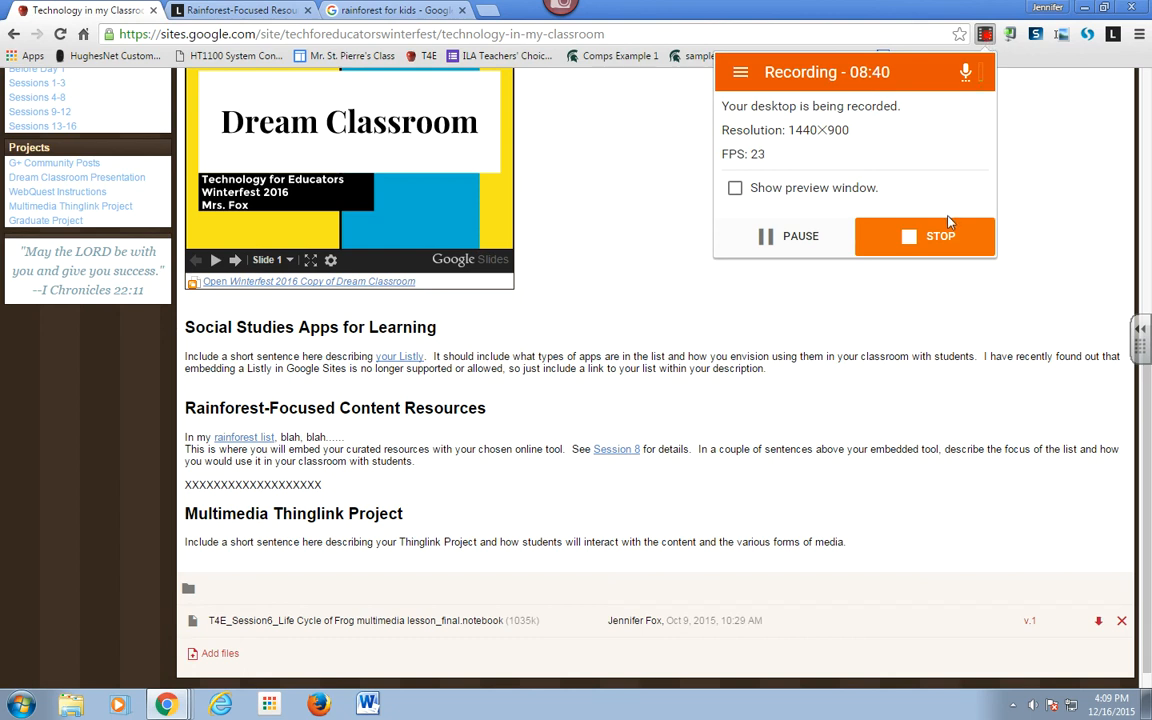